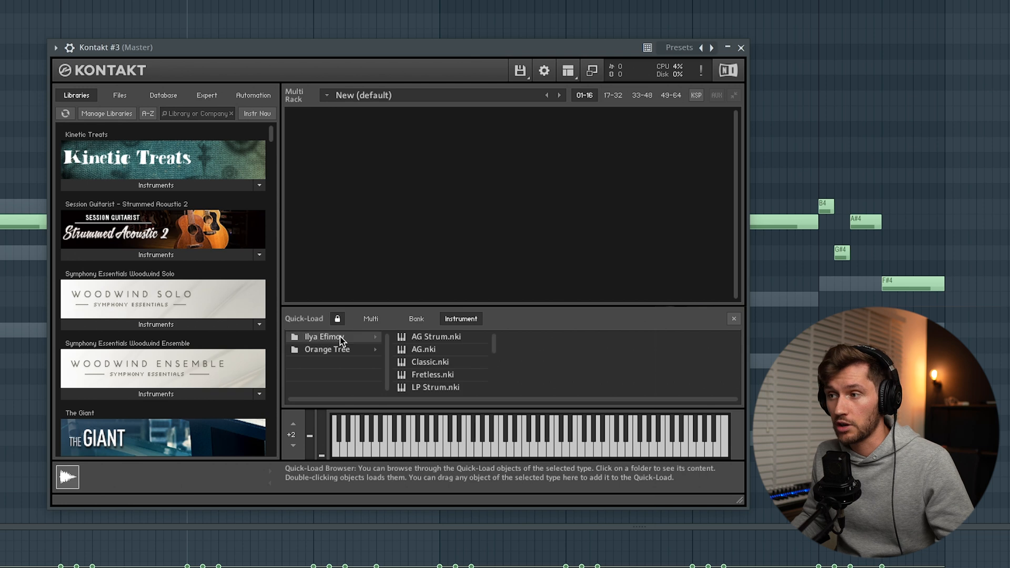
Load a guitar instrument from the Ilya Efimov quick-load folder into Kontakt #3
scroll(500, 374, down, 2)
drag(450, 356, 451, 360)
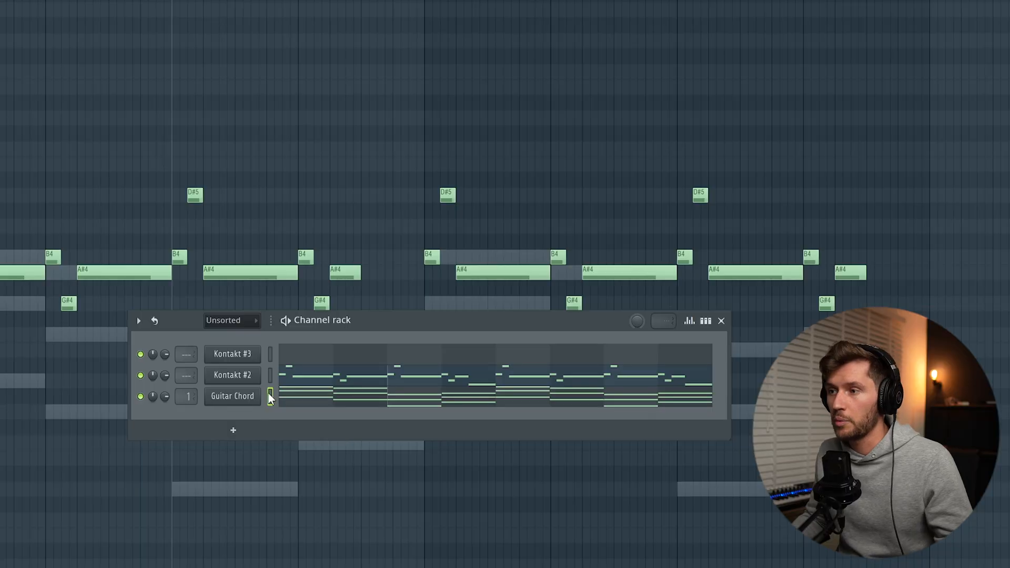
Rename the Kontakt #2 channel as Guitar TC and Kontakt #3 as Guitar NG, and route the guitar channels to mixer tracks starting at 20
right_click(243, 375)
click(300, 405)
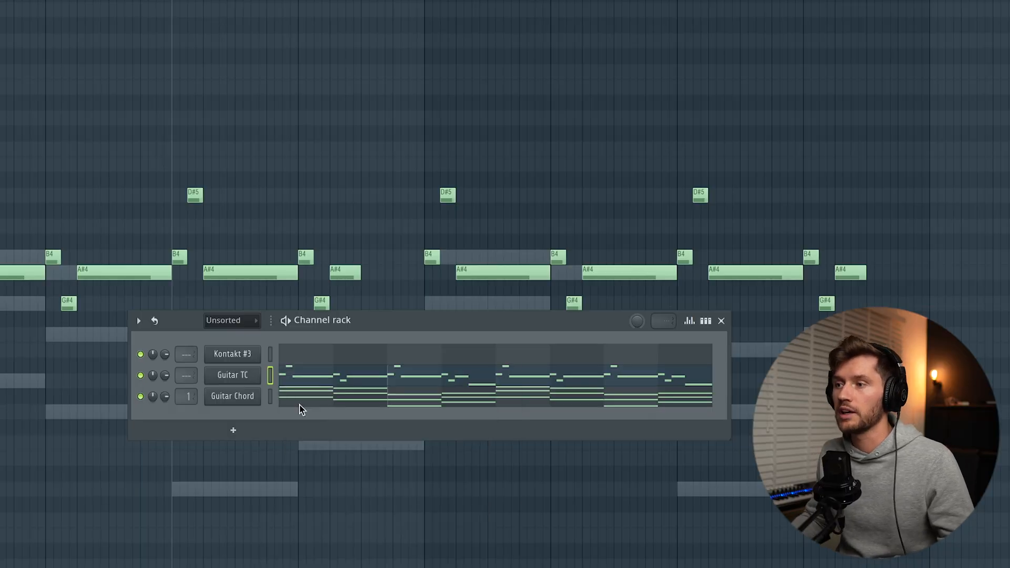
right_click(233, 358)
click(295, 384)
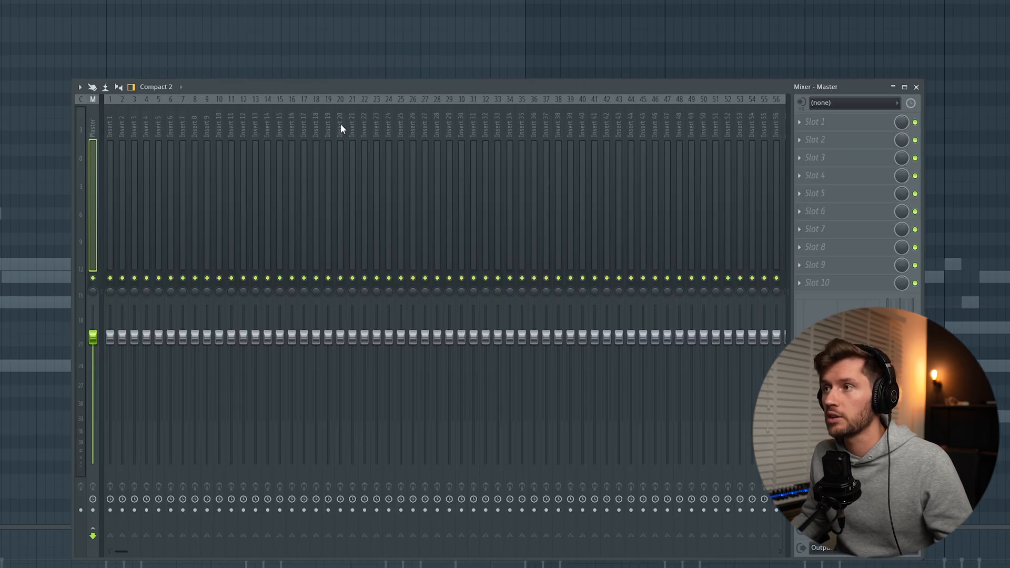
right_click(340, 127)
click(506, 232)
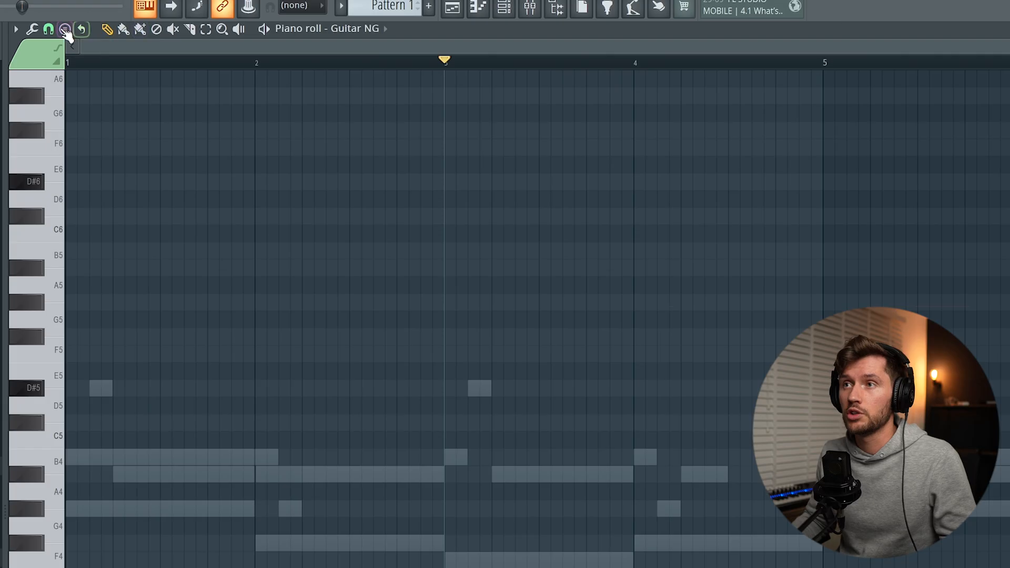
Set the piano roll snap to 1/3 step and draw a descending D#6, B5, A#5 run in bar 1, ending on an F#5 held through bar 2
click(48, 29)
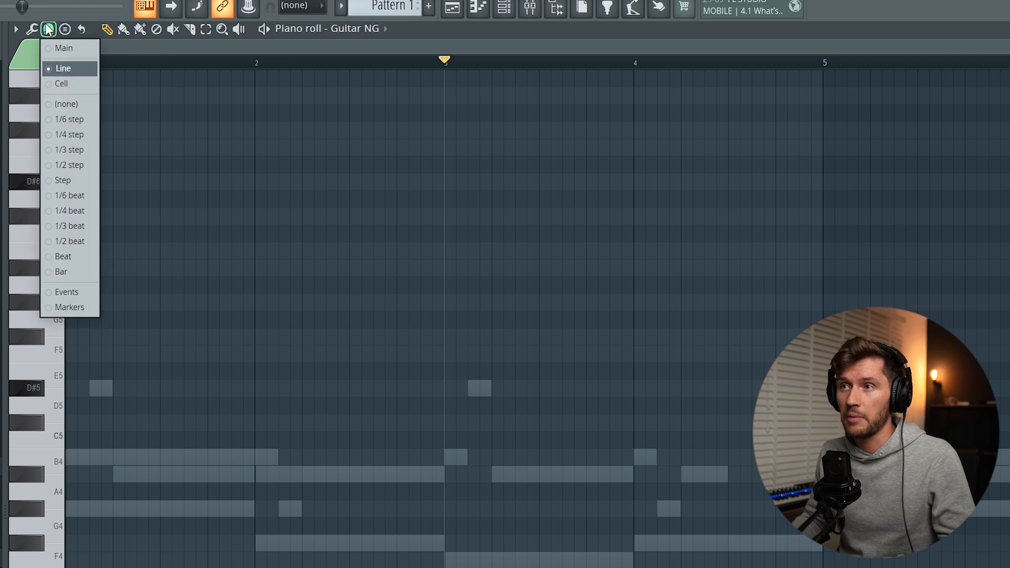
click(65, 151)
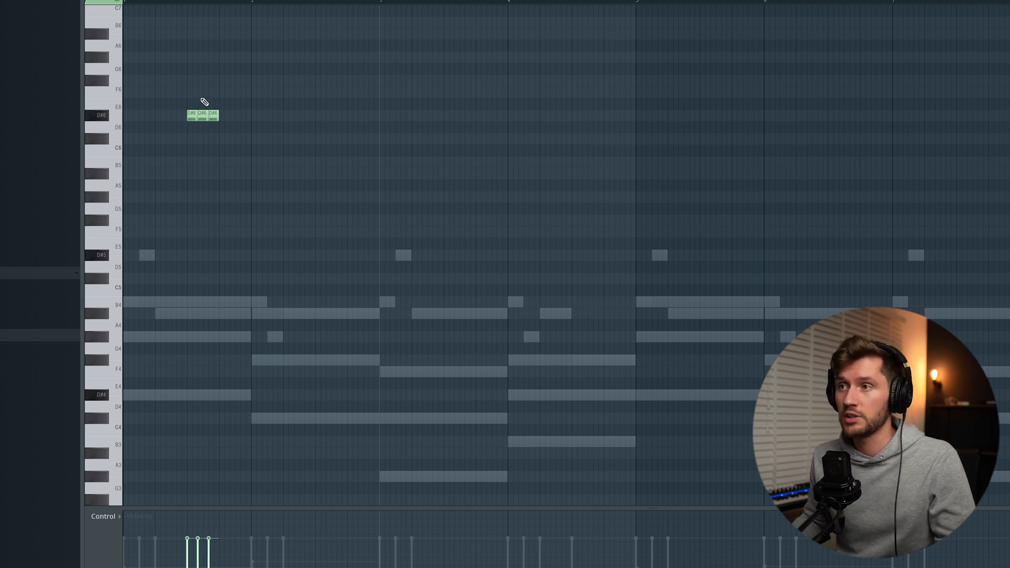
drag(202, 111, 229, 123)
scroll(229, 122, up, 2)
key(ctrl+Down)
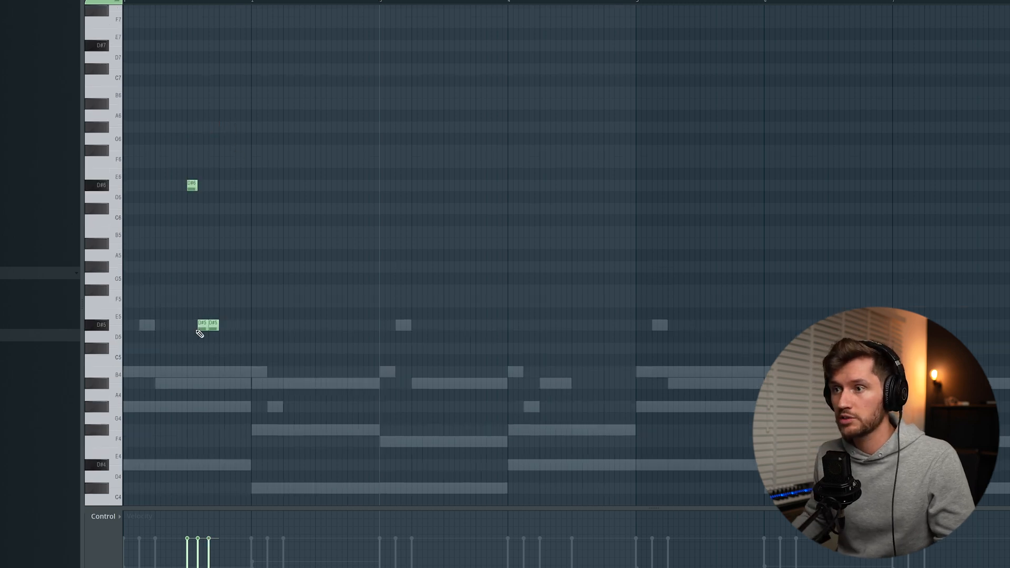
click(179, 282)
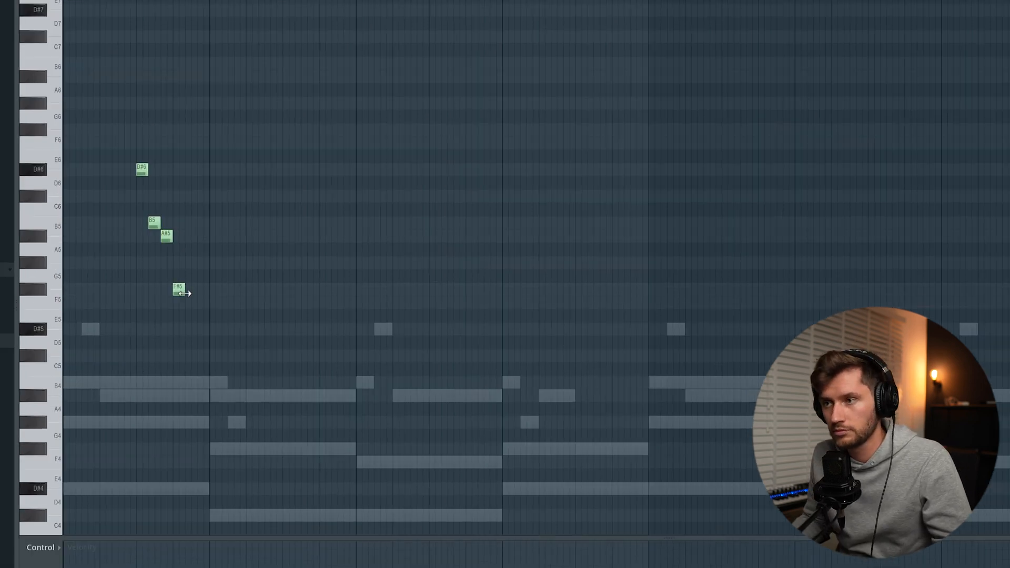
key(space)
drag(184, 293, 347, 301)
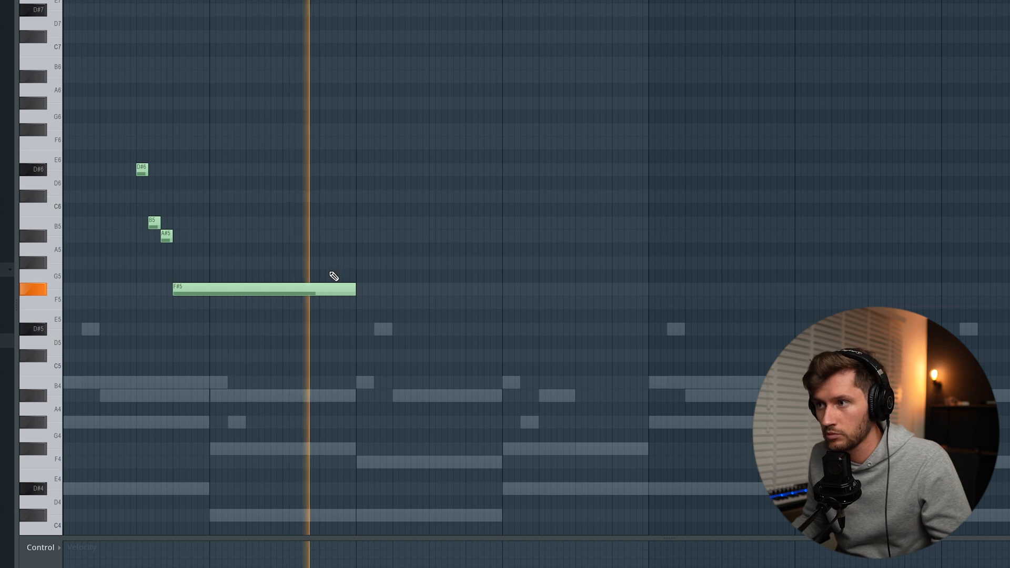
Repeat the run in bar 3 ending on G#5, and continue in bar 4 with A#5, G#5, F#5 and an extended F5
key(space)
key(ctrl+b)
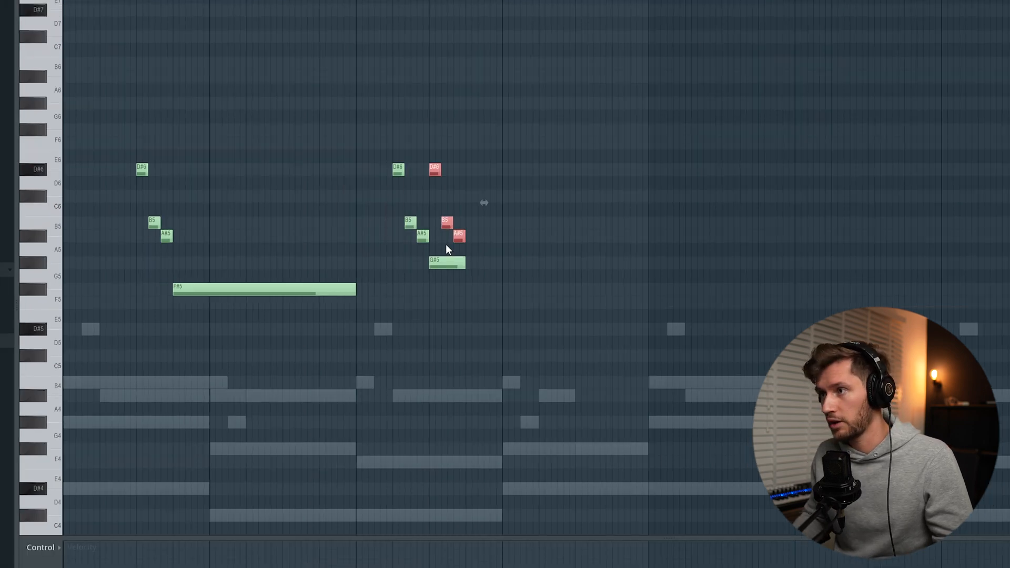
key(space)
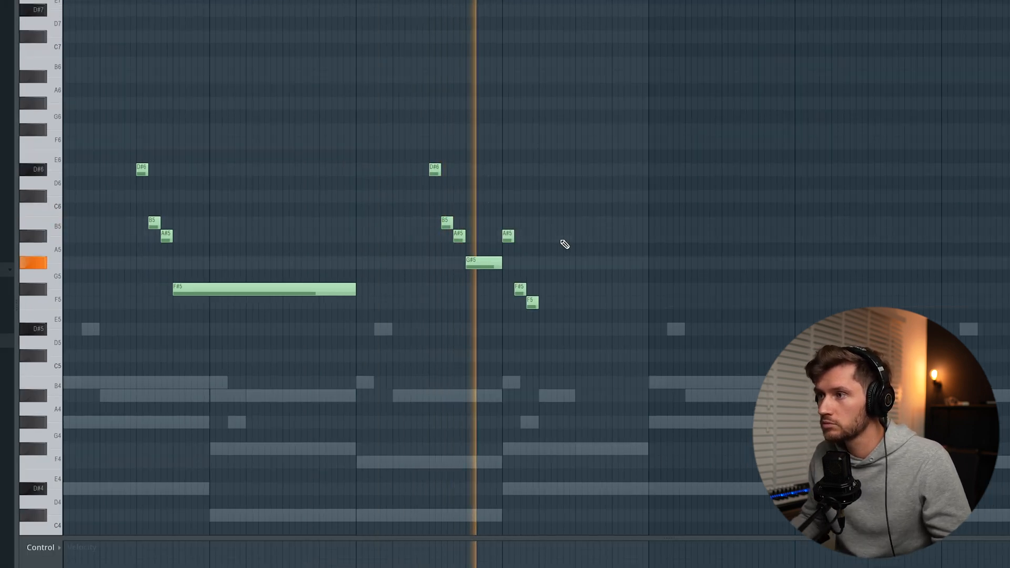
drag(536, 304, 570, 303)
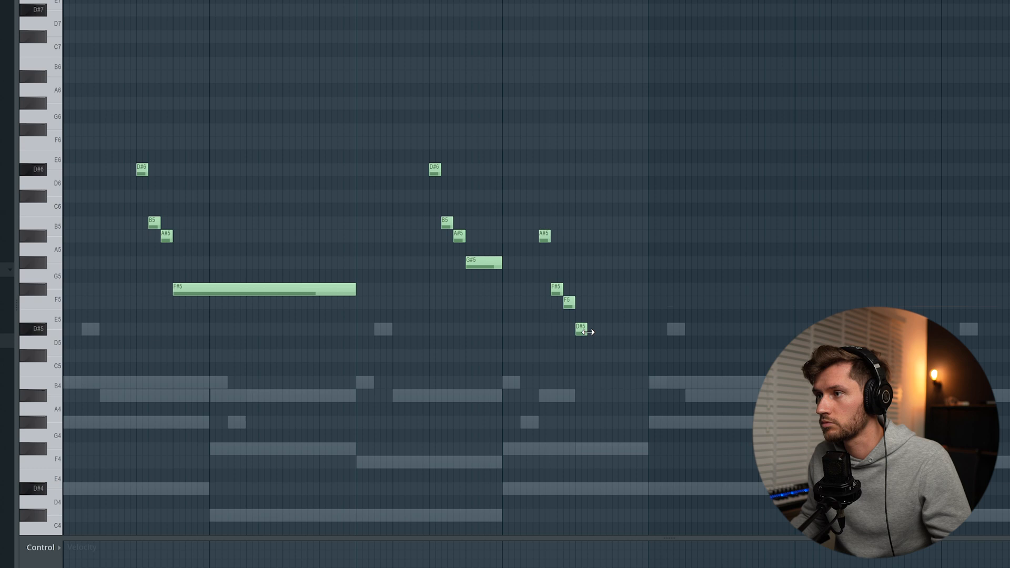
drag(556, 289, 554, 256)
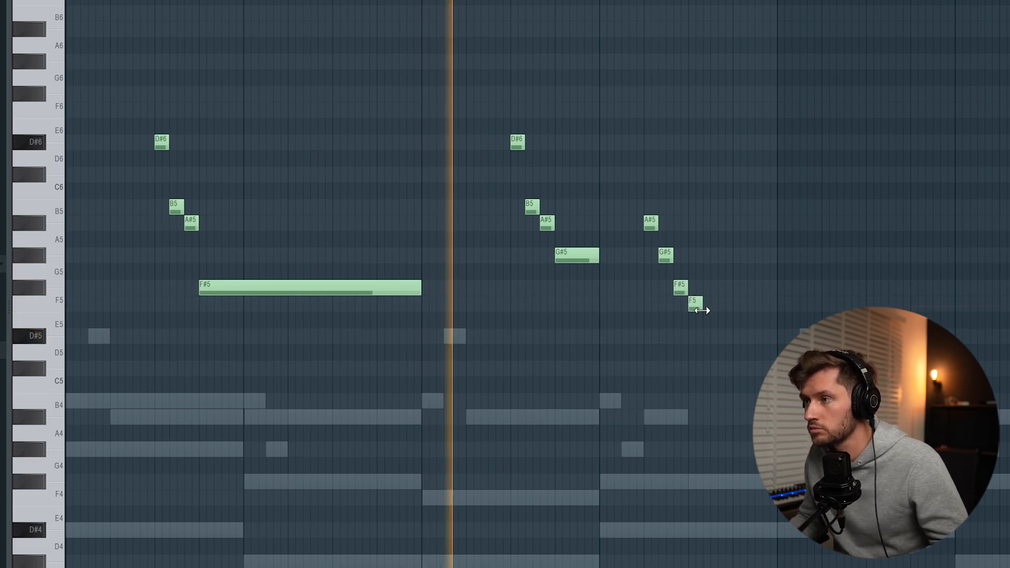
drag(702, 304, 771, 305)
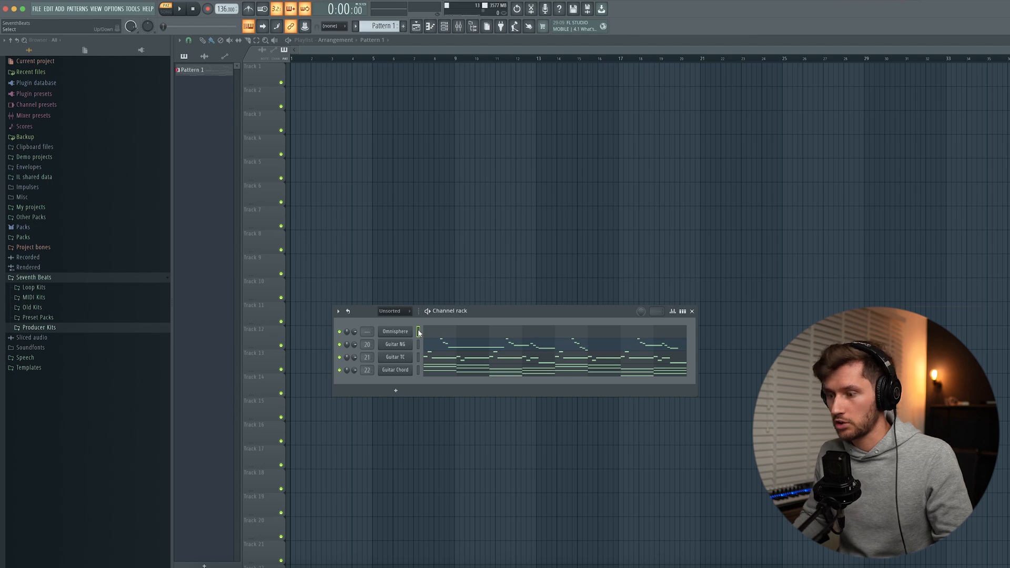
Paste the chord progression into the Omnisphere channel's piano roll and raise it by one octave
click(423, 333)
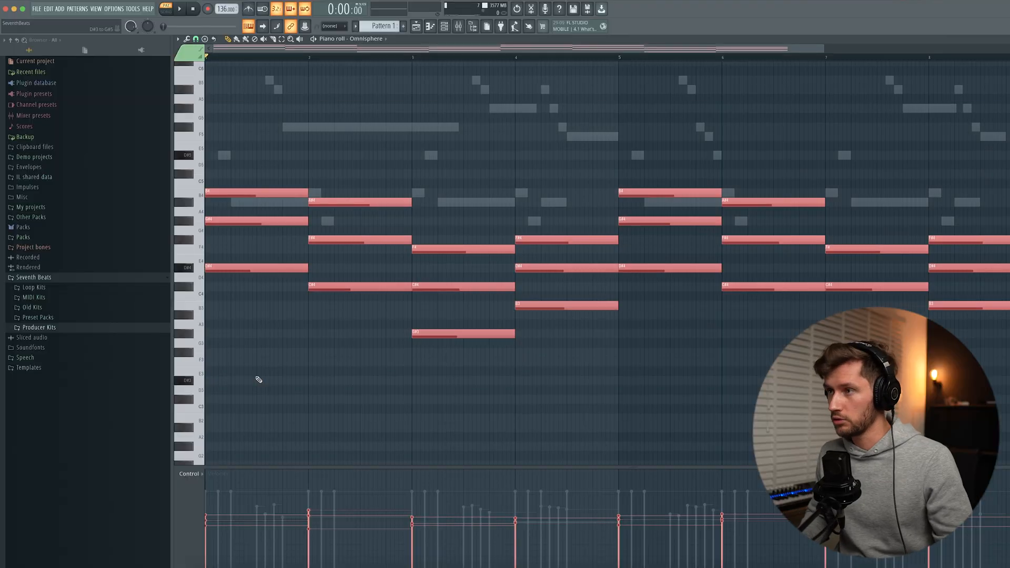
key(super+Up)
key(super+d)
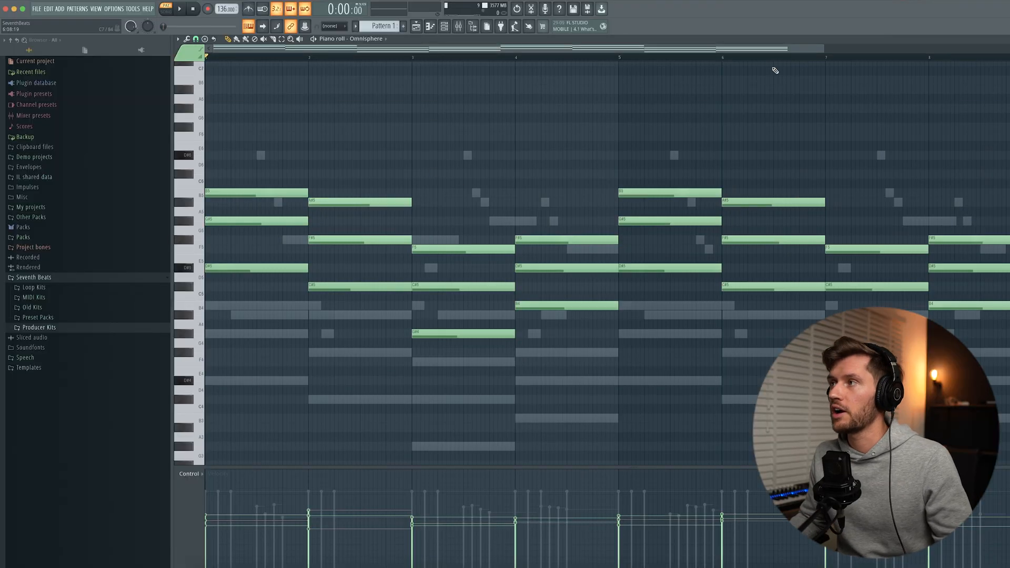
Play the pattern and slightly lower the master filter cutoff of Omnisphere's Pad - Grandz patch
key(space)
drag(823, 44, 956, 47)
click(445, 28)
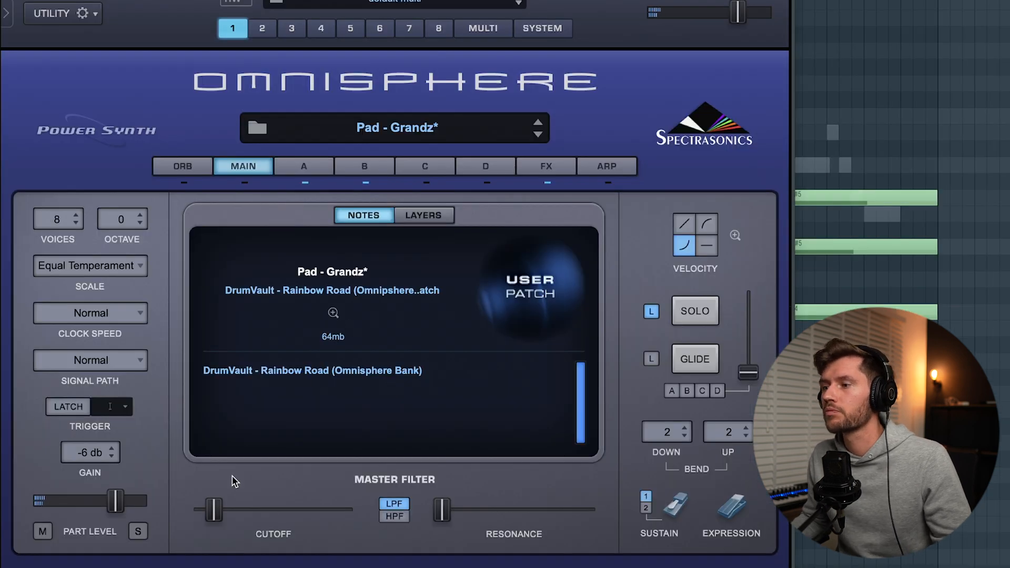
drag(216, 512, 212, 516)
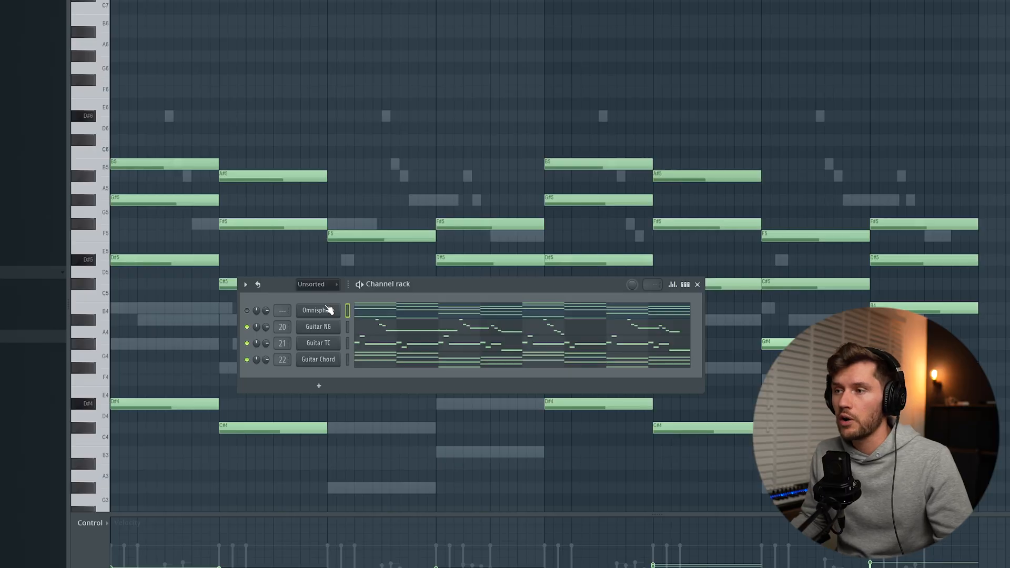
Insert a Solina V2 instrument channel next to the Guitar NG channel
right_click(329, 326)
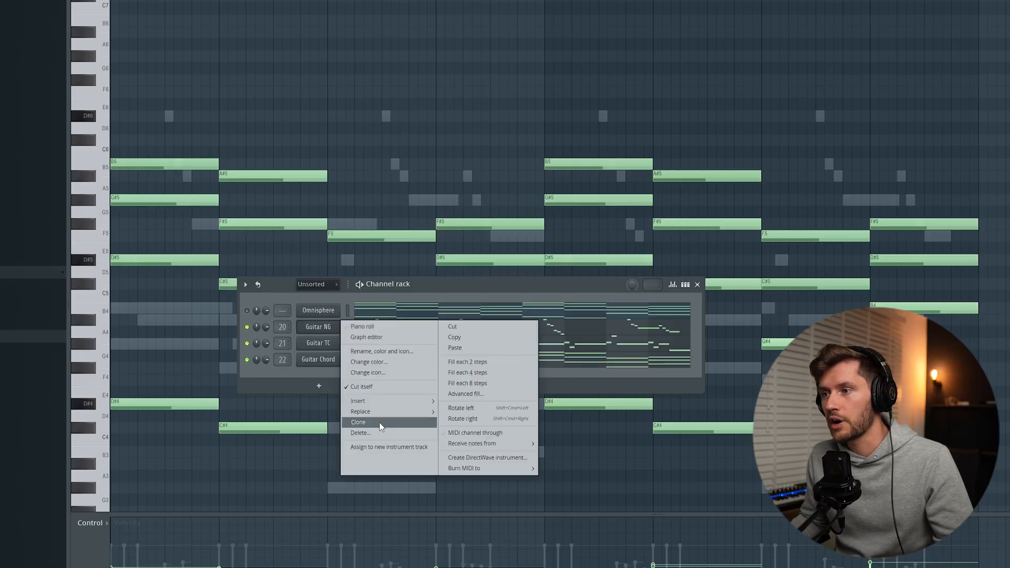
mouse_move(377, 402)
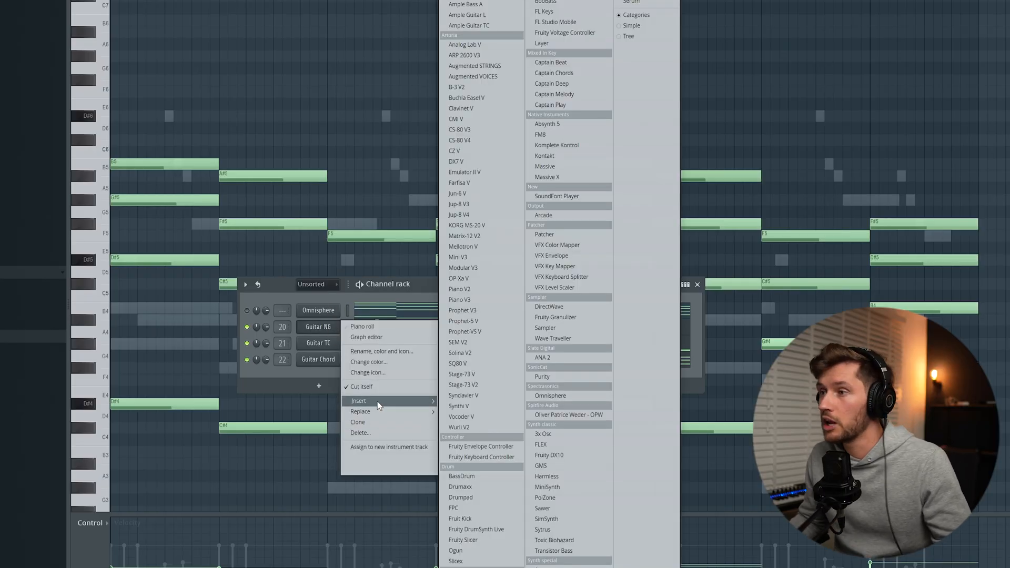
click(460, 353)
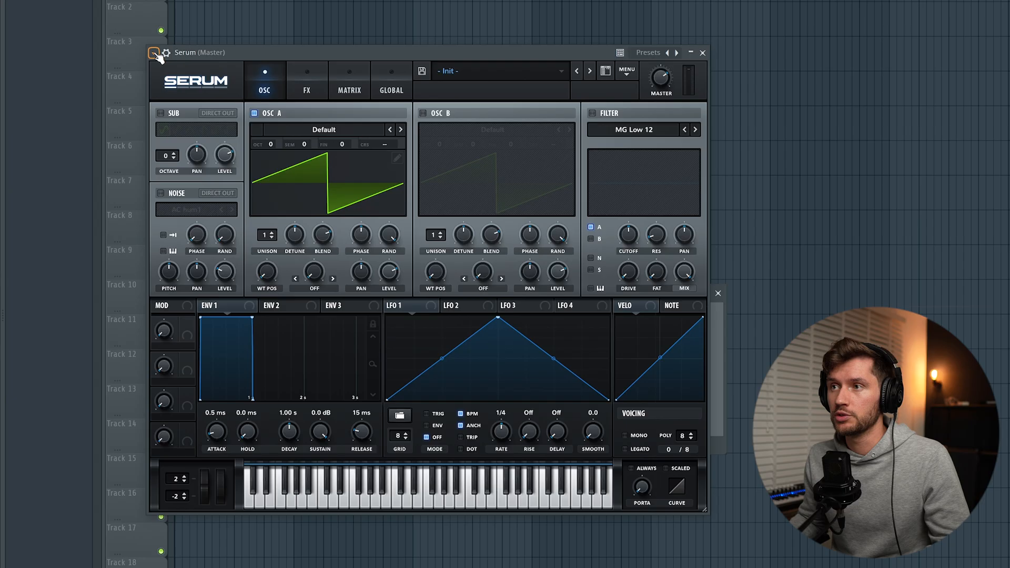
Load a preset into the Serum channel
click(153, 53)
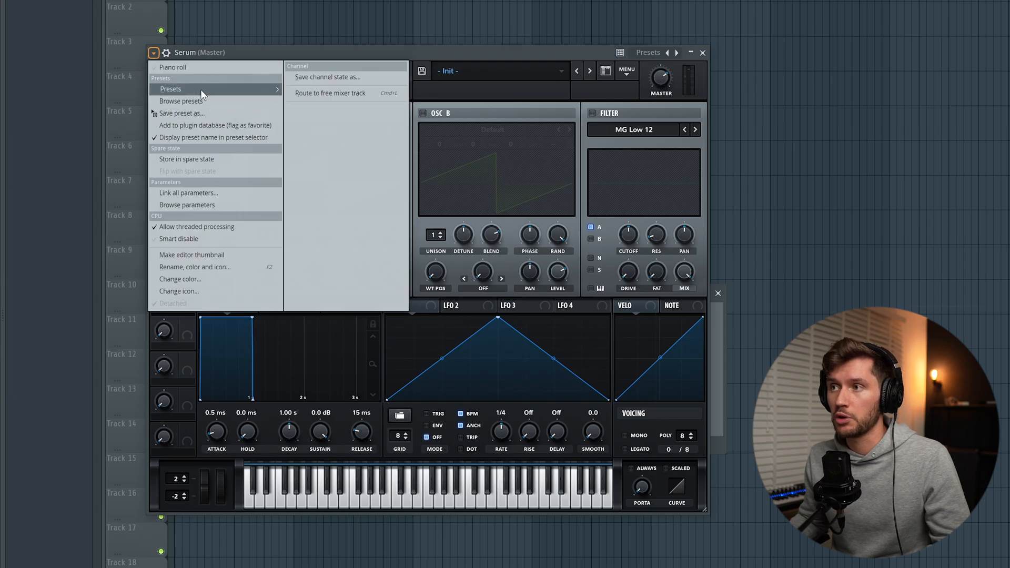
mouse_move(201, 91)
click(330, 385)
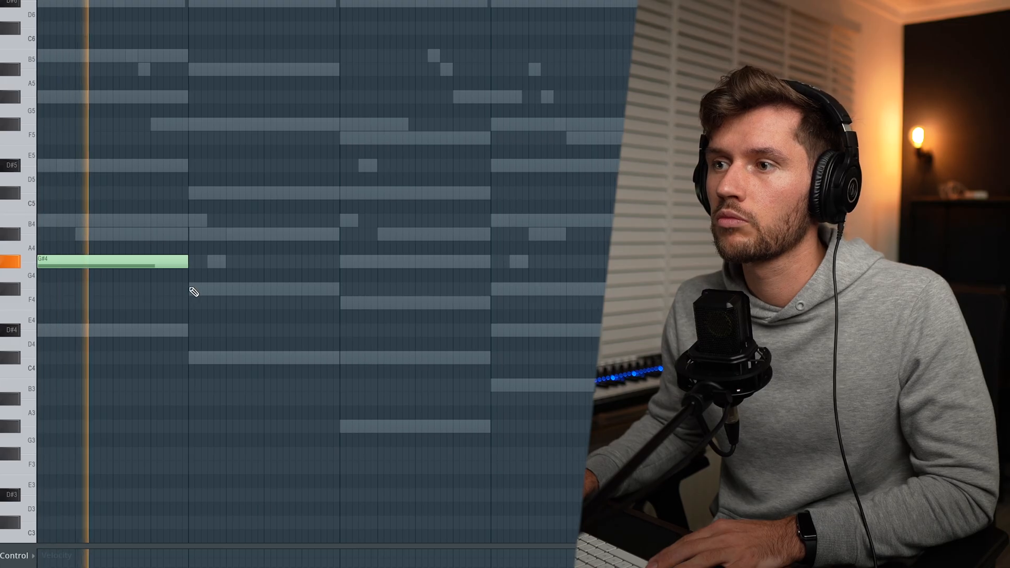
Draw bar-long notes along the chord progression, with F#4 in bar 2 and one note each in bars 3 and 4
click(254, 327)
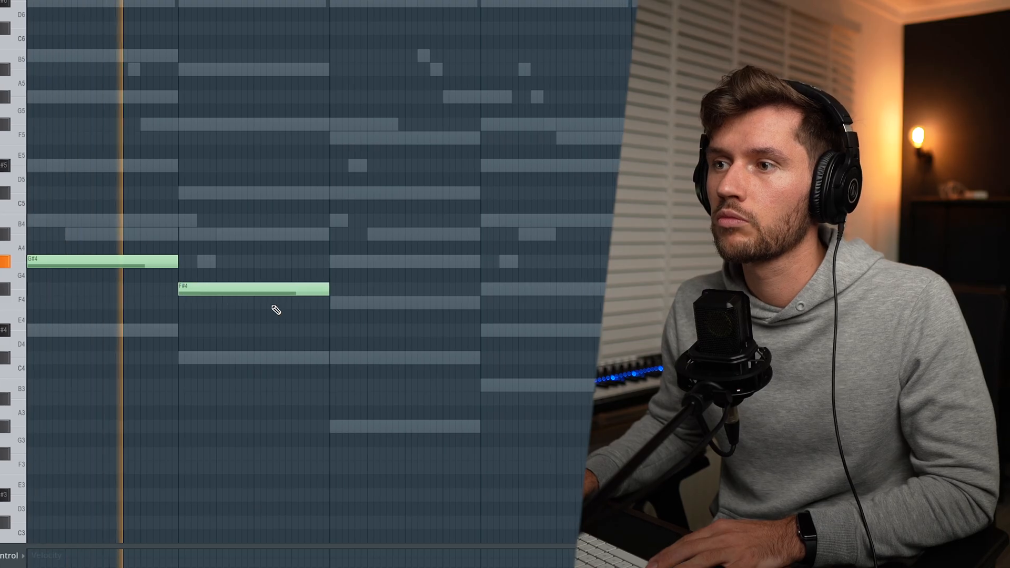
click(325, 359)
click(473, 385)
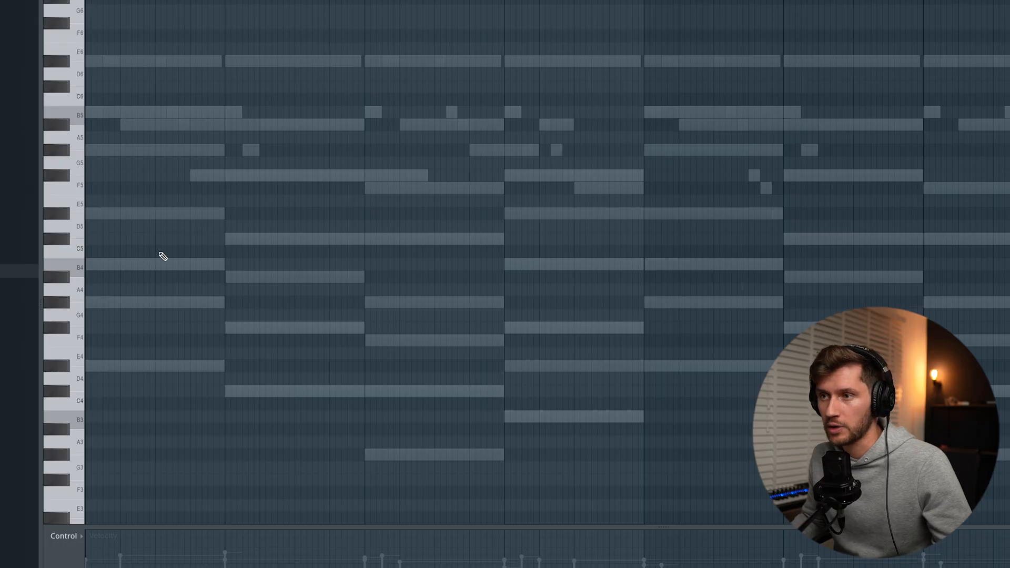
Place a short C5 hit on beat 3 of each of the first four bars during playback
key(space)
click(302, 252)
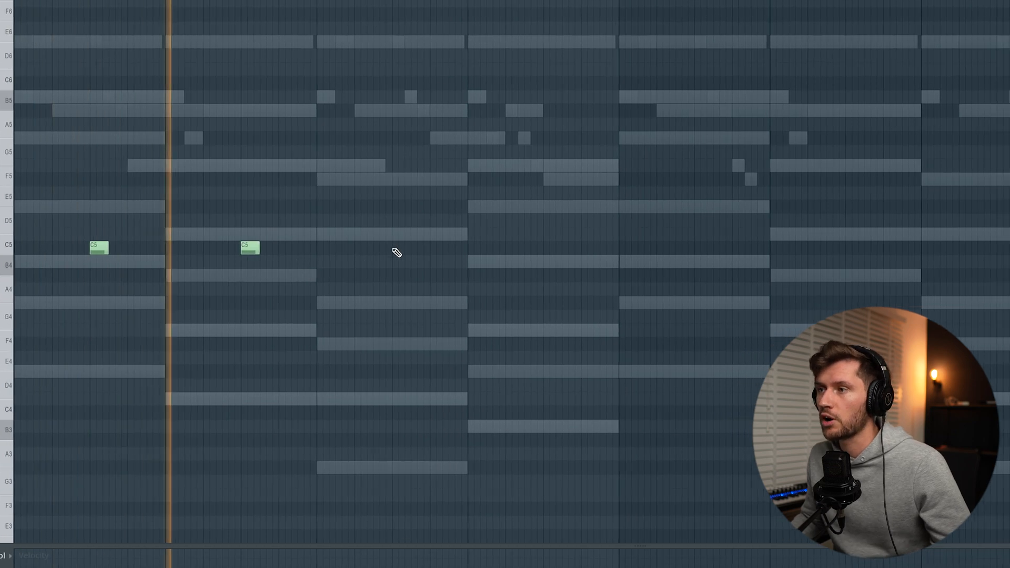
click(395, 250)
click(549, 249)
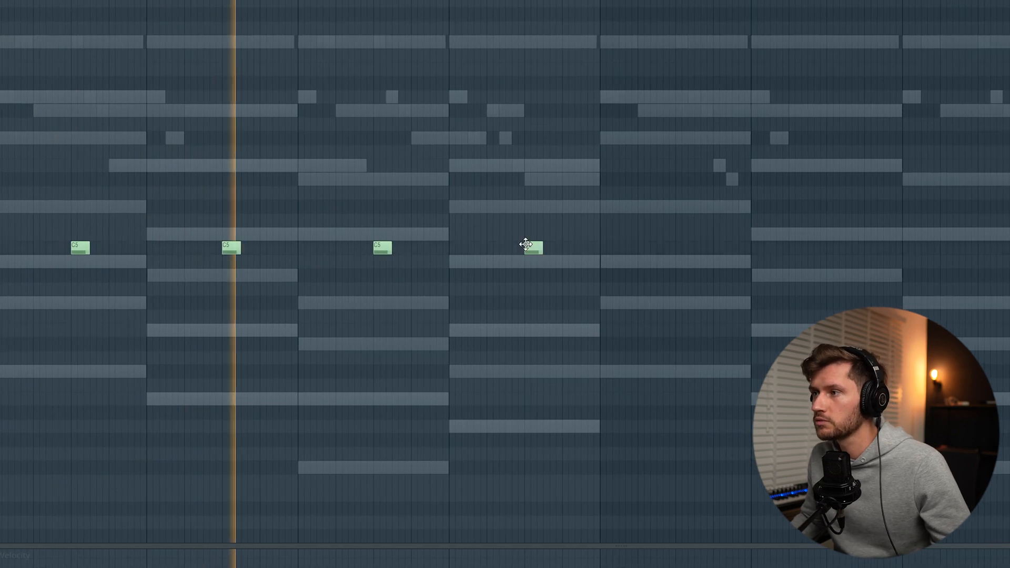
scroll(693, 207, down, 2)
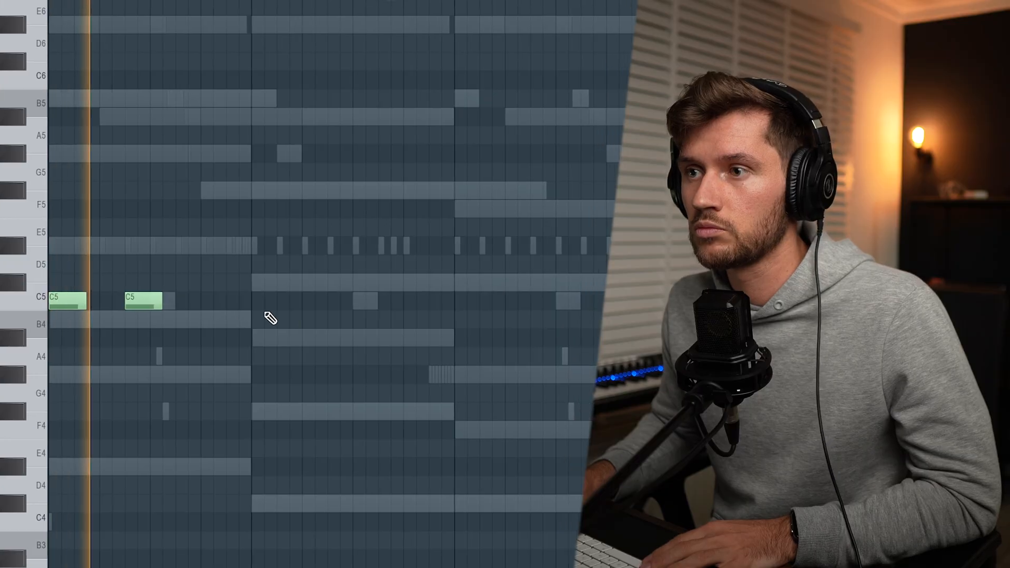
Add C5 hits across bars 3 and 4, ending with a short one on the last half-beat of bar 4, and lower its velocity
click(455, 300)
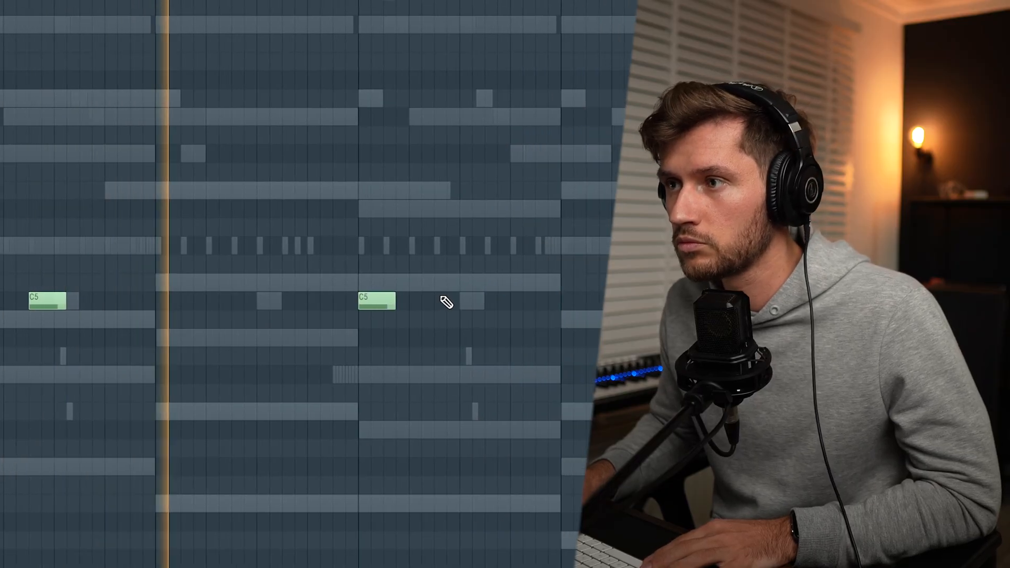
click(544, 301)
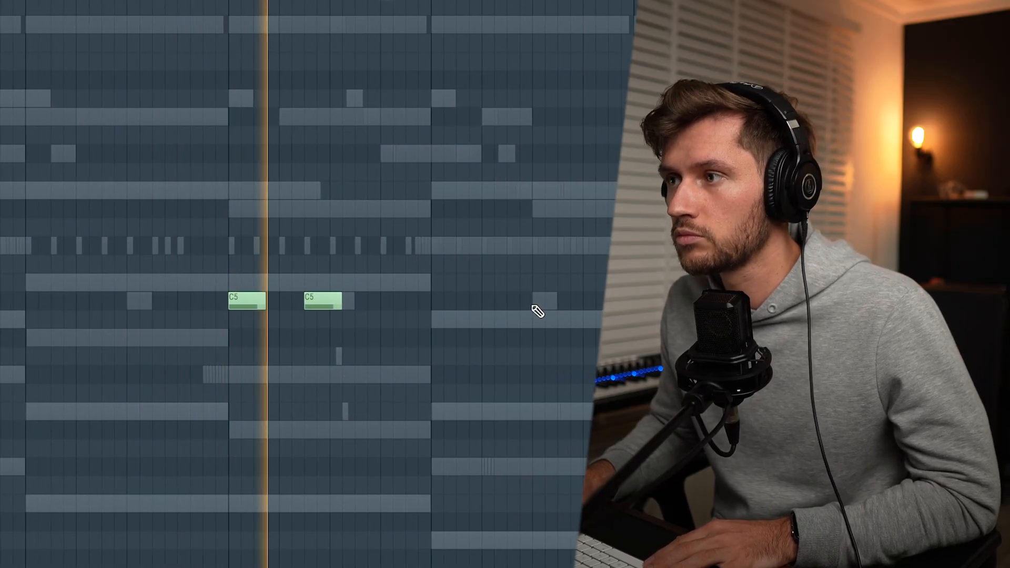
click(535, 304)
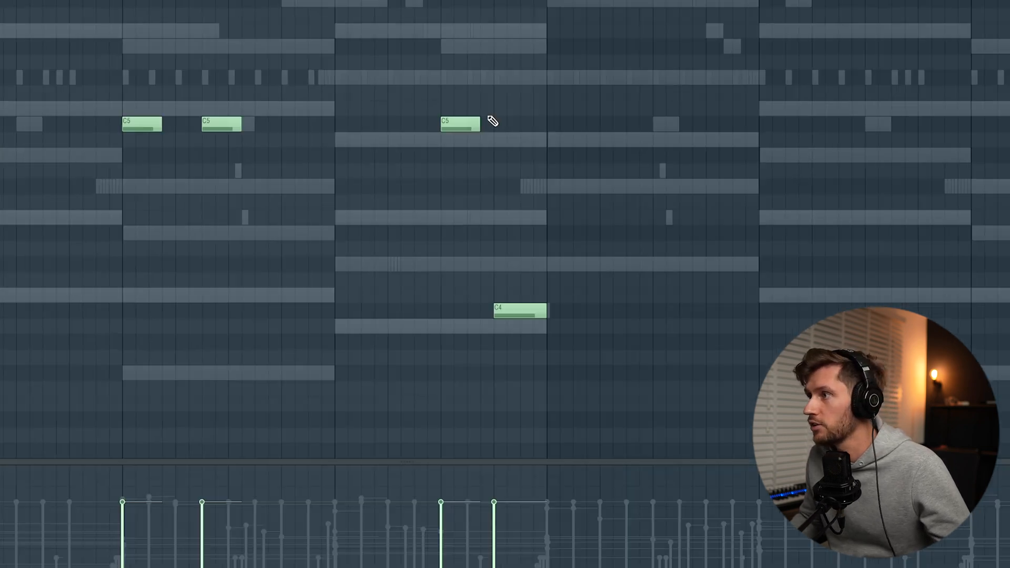
click(471, 380)
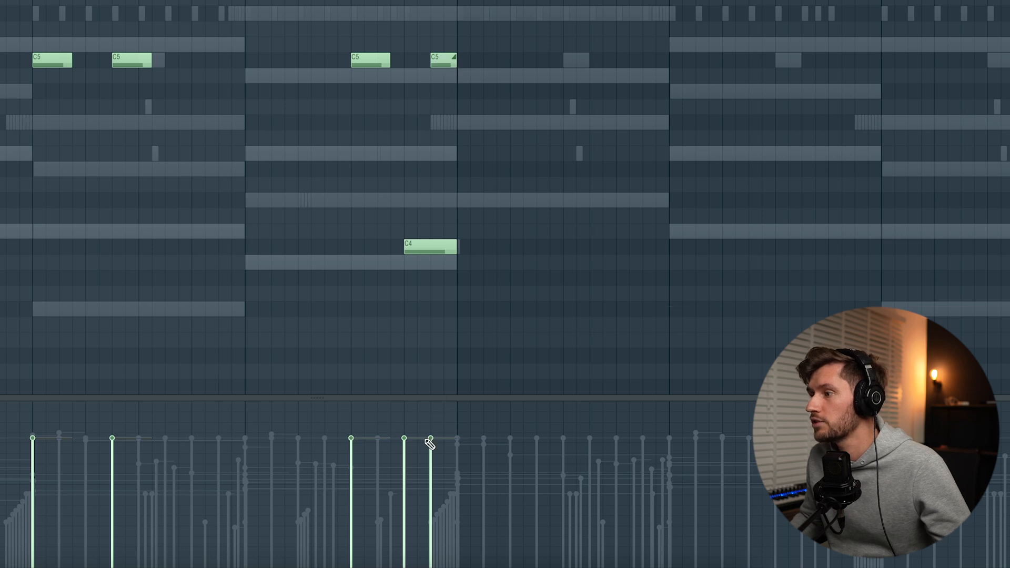
drag(400, 474, 422, 512)
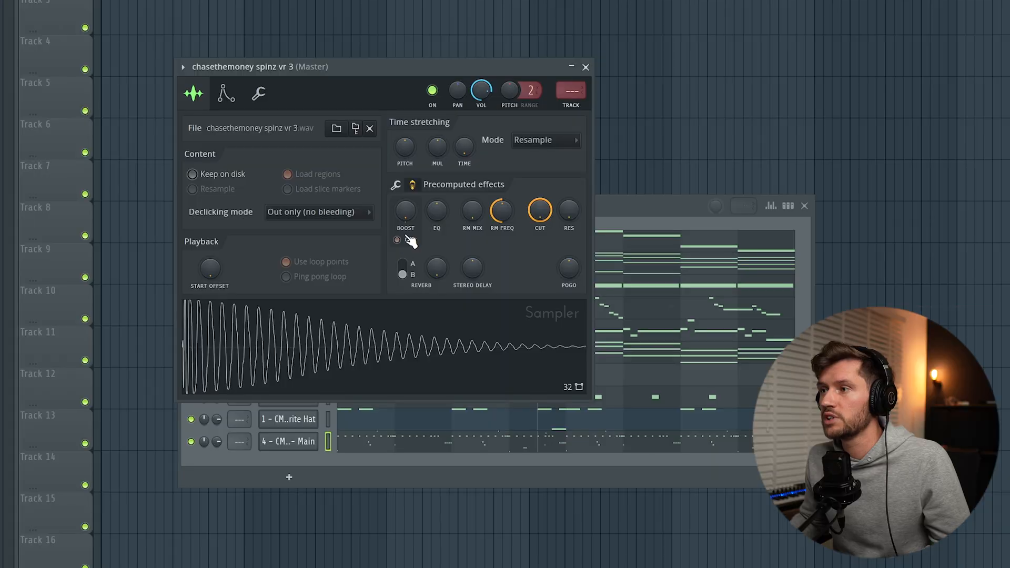
Adjust the precomputed boost of the chasethemoney spinz vr 3 sample and open its envelope settings
scroll(412, 234, up, 3)
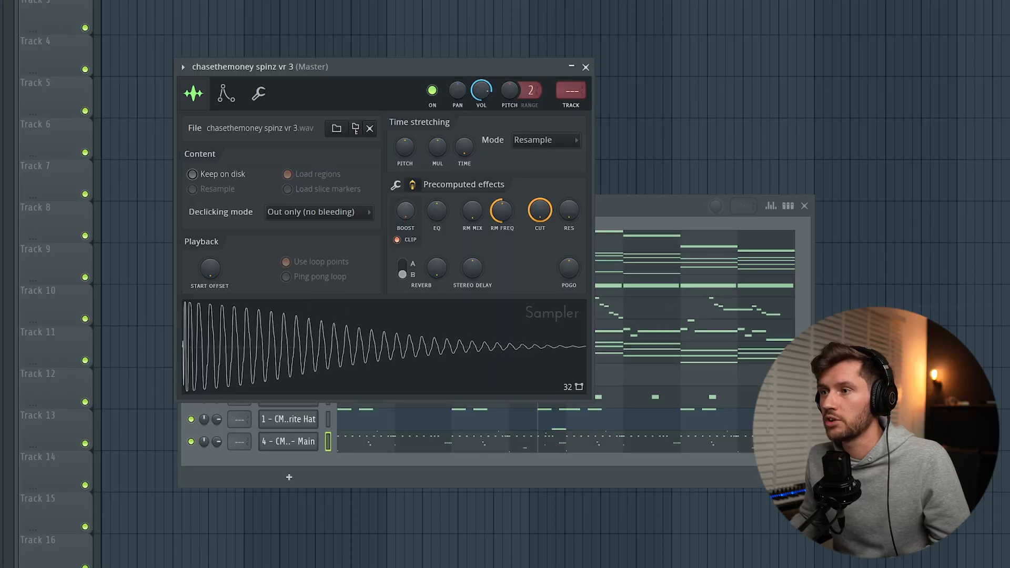
click(226, 94)
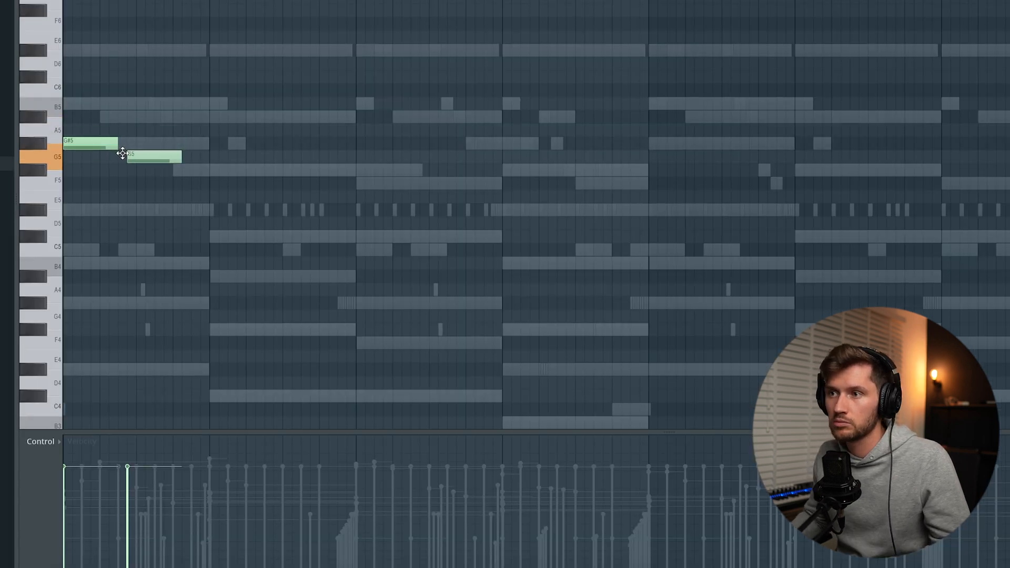
Place two 1.5-beat G#5 notes at the start of bar 1, followed by a long B4 extending into bar 2
click(390, 381)
key(space)
click(176, 263)
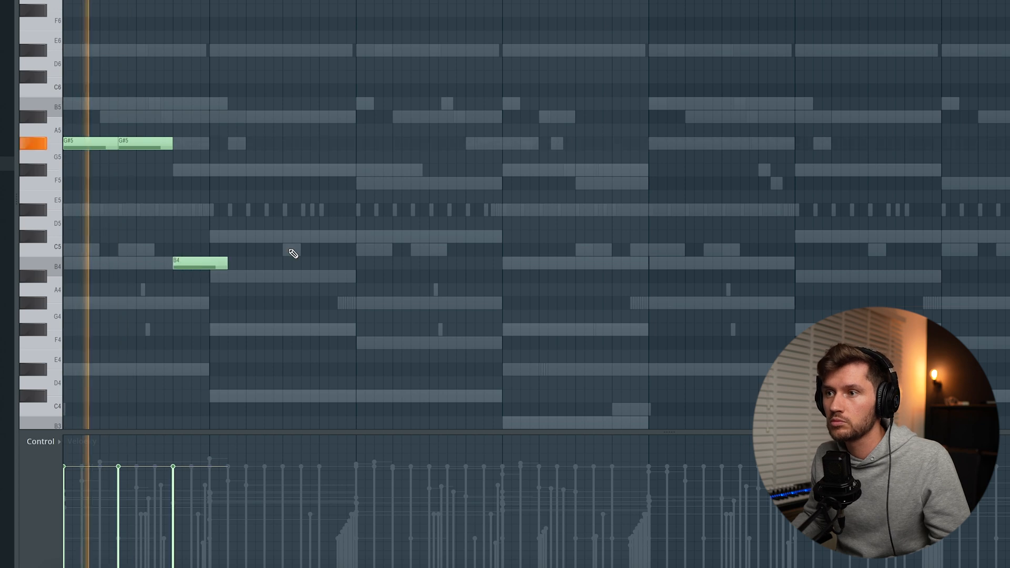
drag(227, 263, 317, 262)
click(312, 267)
right_click(316, 266)
key(space)
key(space)
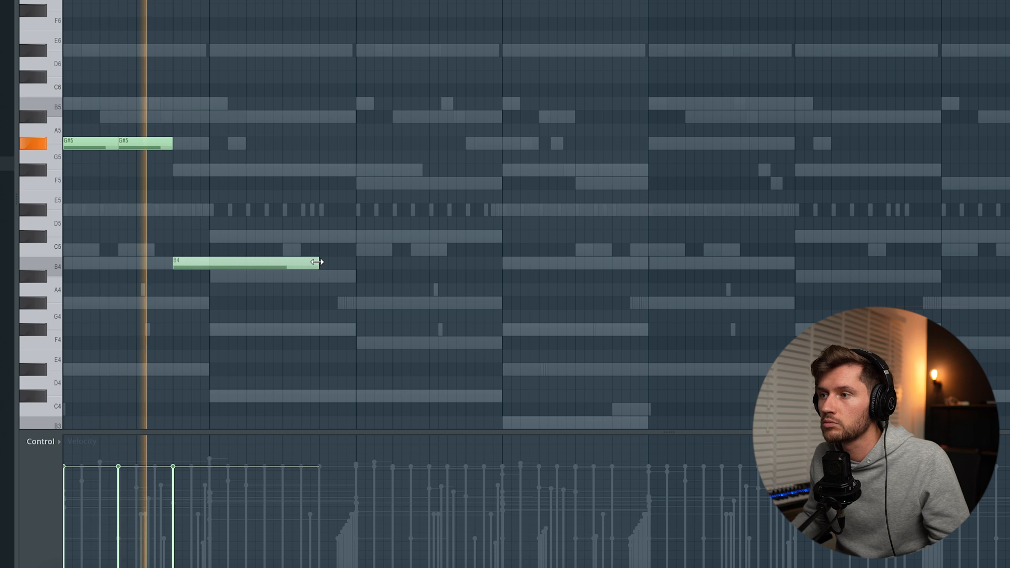
Add an F#5 note filling the rest of bar 2 and duplicate the two-bar phrase into bars 3 and 4
click(324, 169)
drag(466, 173, 395, 172)
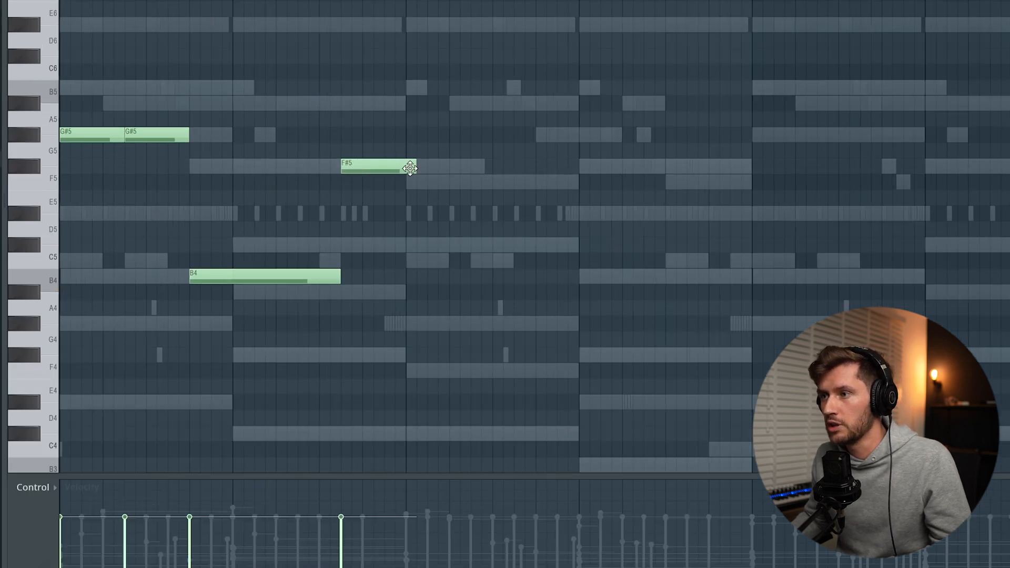
drag(385, 175, 406, 175)
key(ctrl+a)
key(ctrl+b)
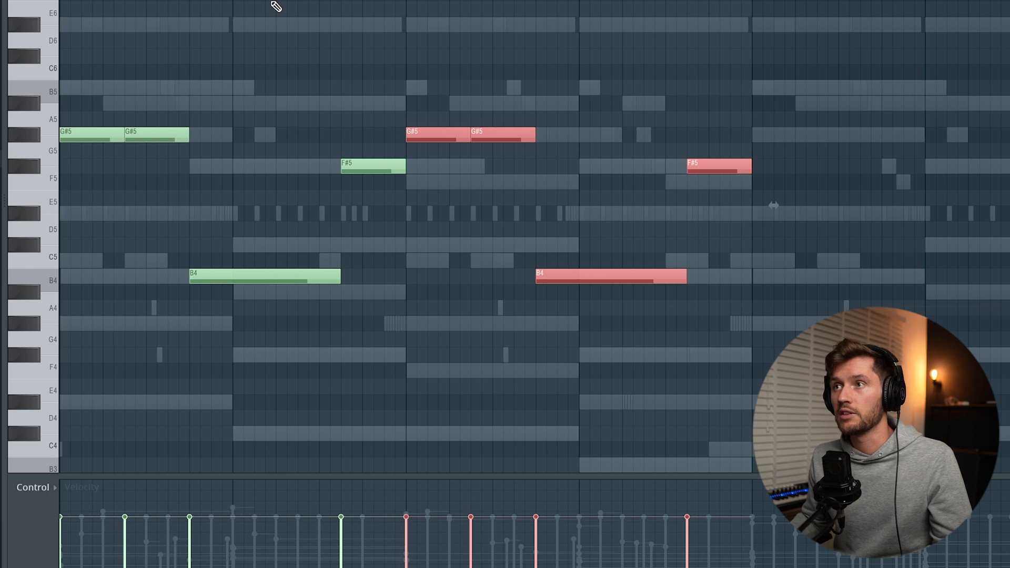
Rework the copied phrase in bars 3 and 4 into three C#5 notes, a B5 and a closing B4
drag(431, 138, 433, 247)
key(ctrl+d)
drag(618, 388, 618, 389)
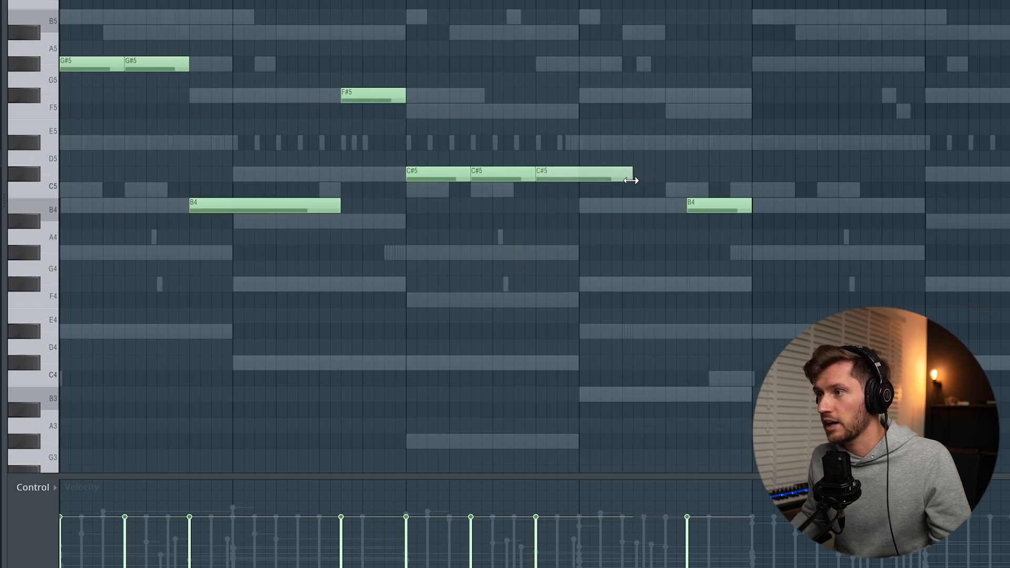
click(623, 35)
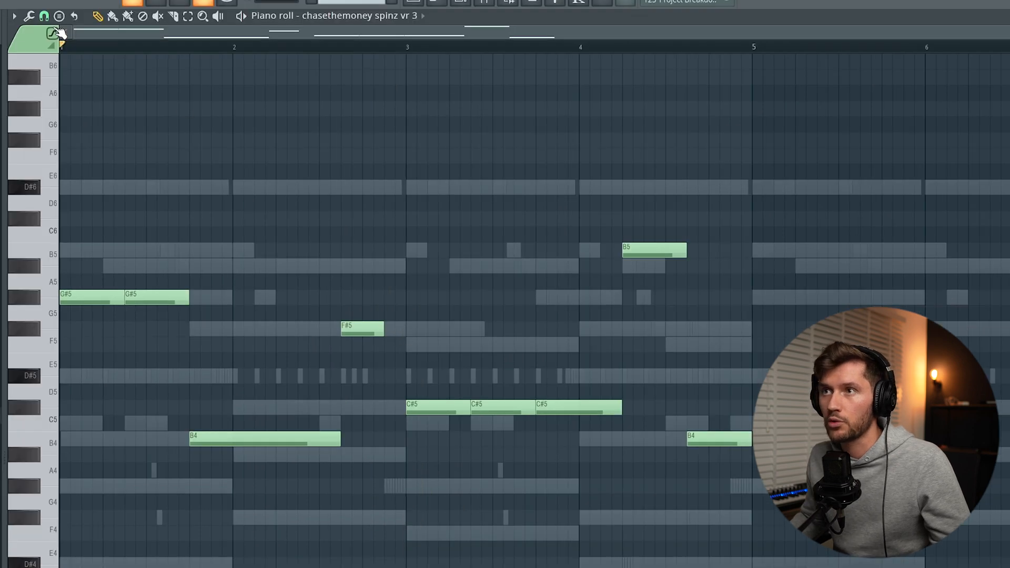
Using 1/4 step snap, paint an F#5 roll on bar 2's last half-beat, and raise the loop's final short F#5 to B5
click(44, 17)
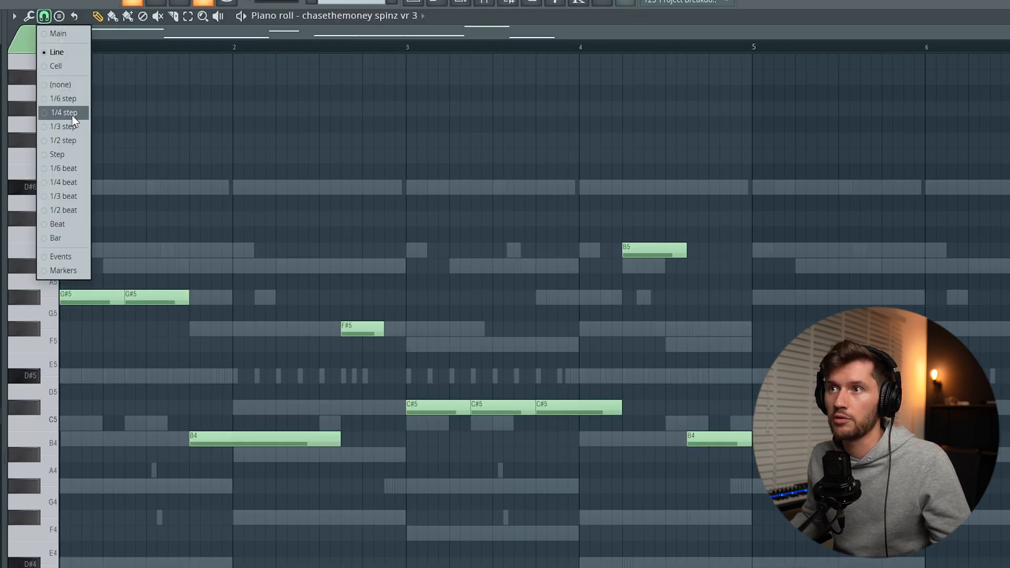
click(74, 108)
click(389, 329)
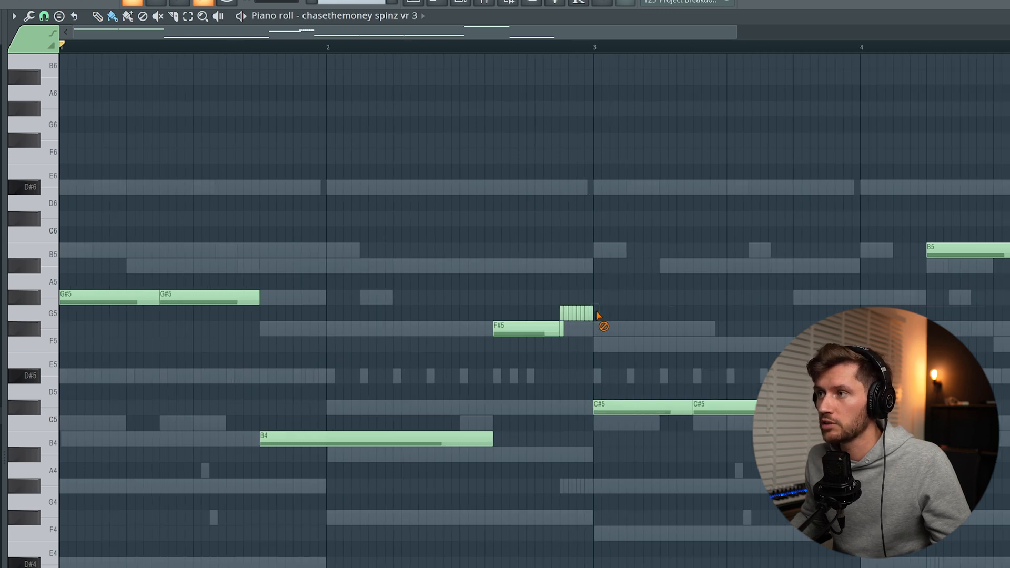
drag(615, 324, 560, 315)
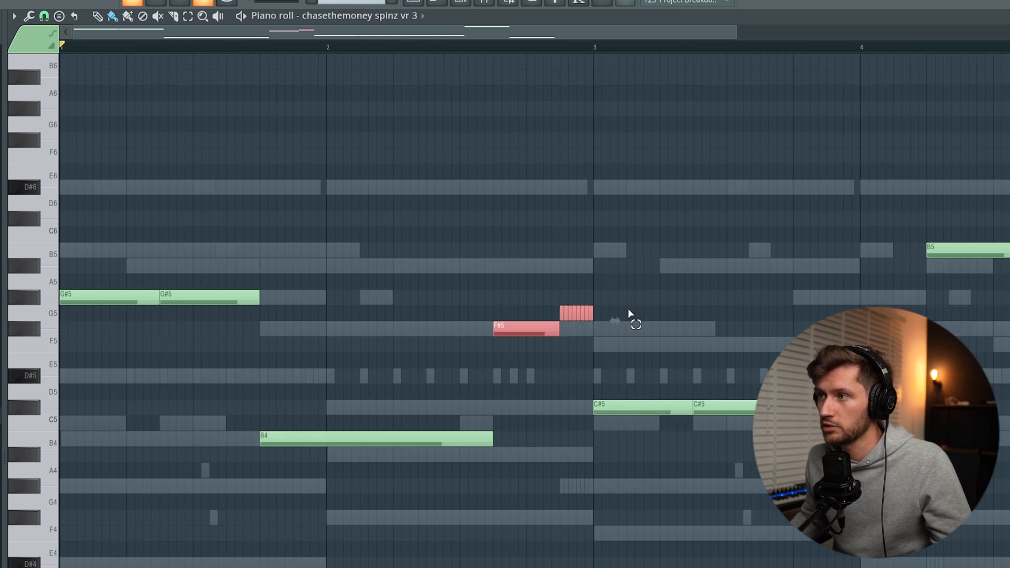
drag(630, 314, 560, 313)
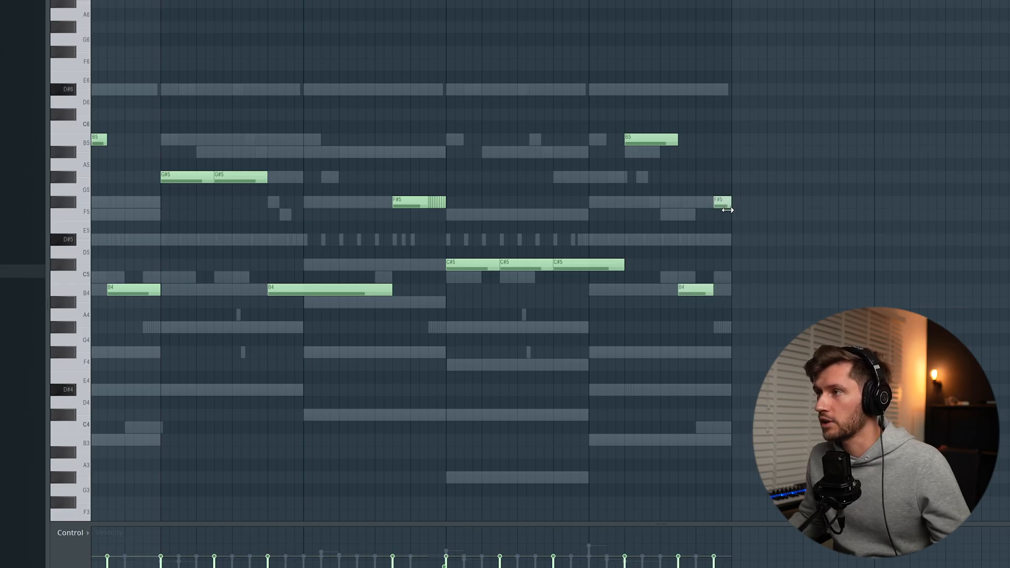
drag(722, 202, 722, 140)
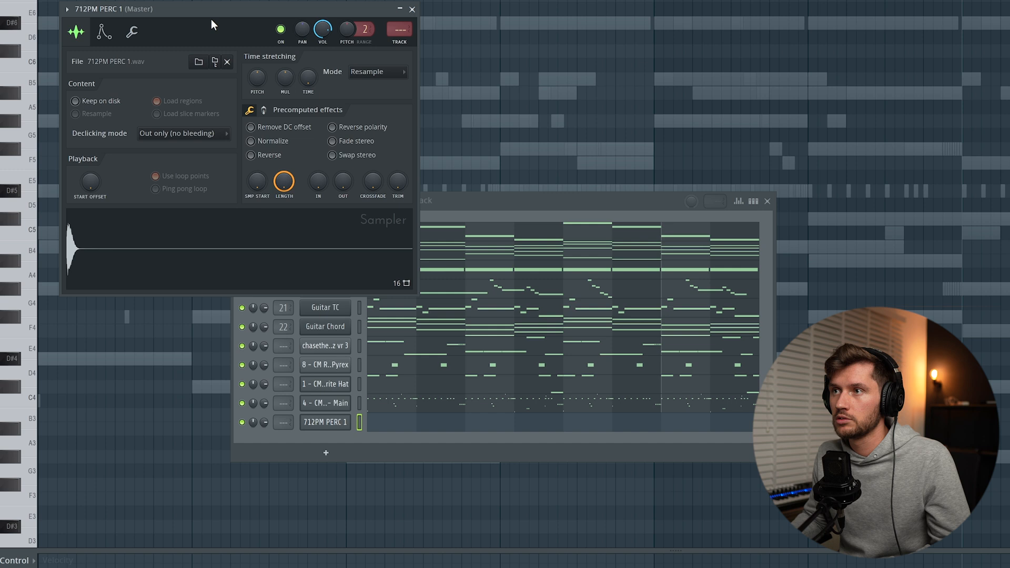
Place short C5 hits of the 712PM PERC 1 sample near the ends of bars during playback
drag(212, 15, 324, 99)
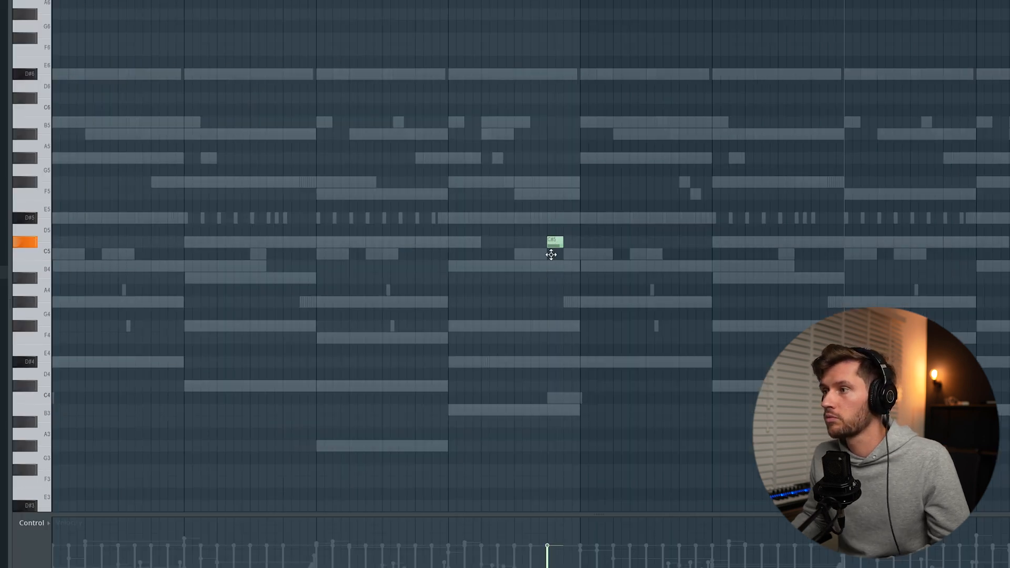
drag(551, 255, 551, 256)
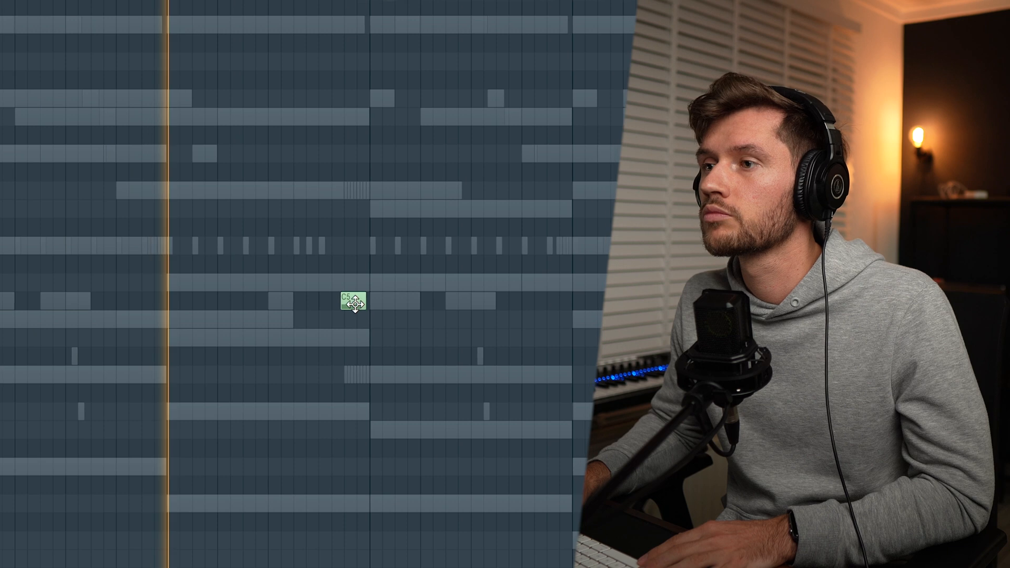
click(467, 301)
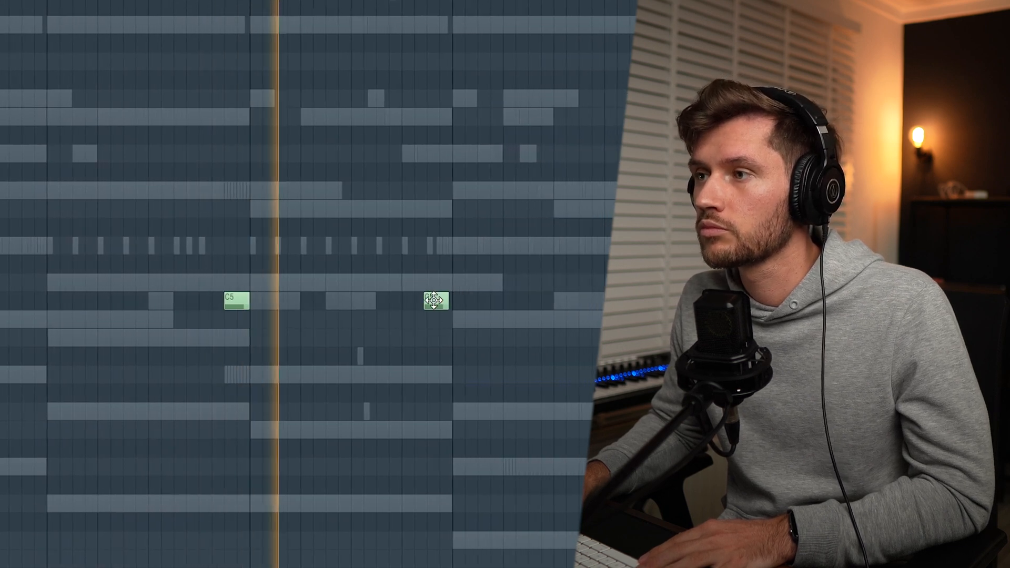
click(419, 298)
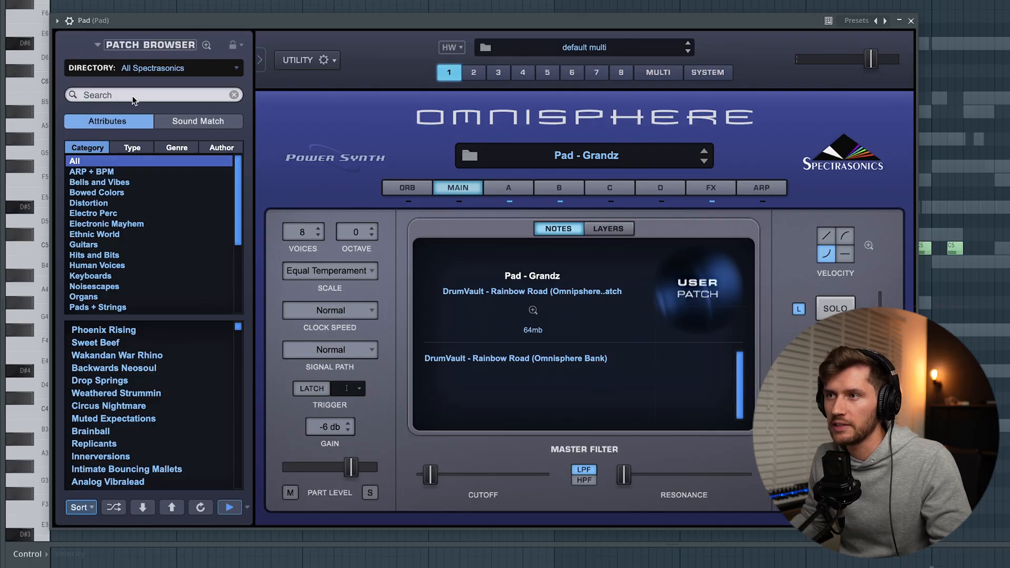
Load the Pad - Gandalf patch from the Shangri-La bank in Omnisphere and check its layer A
click(158, 69)
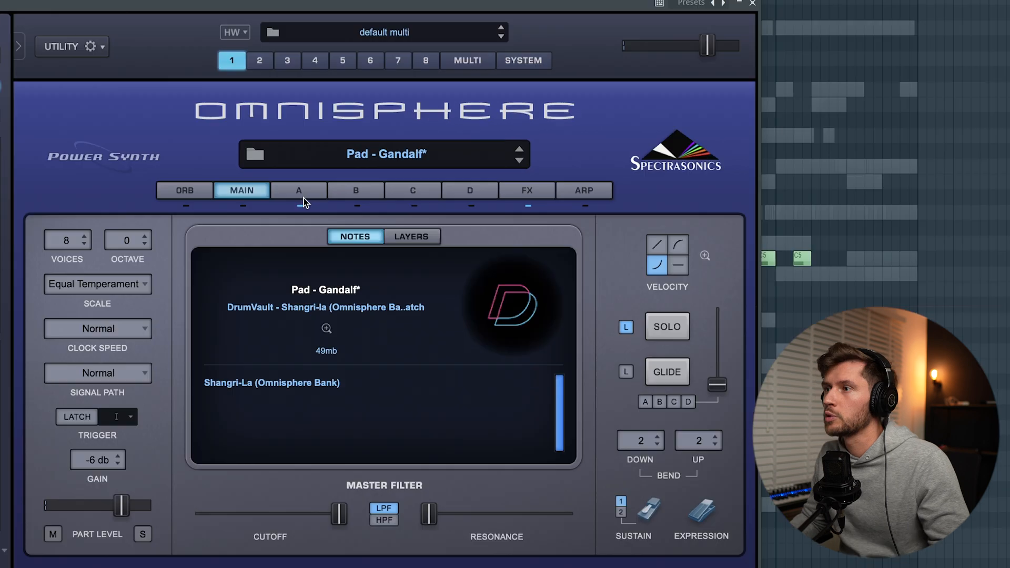
click(301, 194)
click(255, 196)
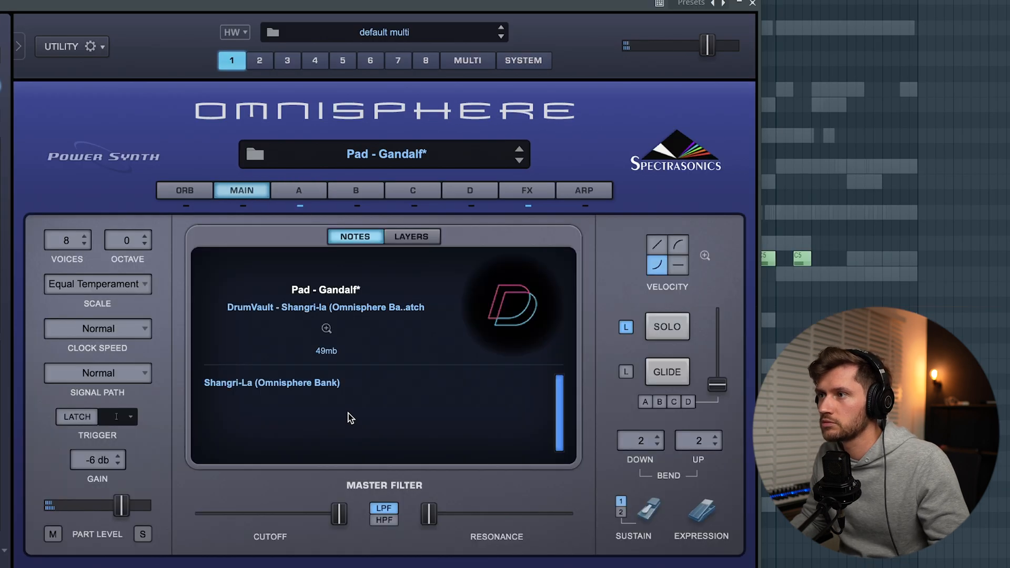
Lower the pad's master filter cutoff, reduce its output level to about -3.48 dB, and close the synth
drag(339, 513, 250, 514)
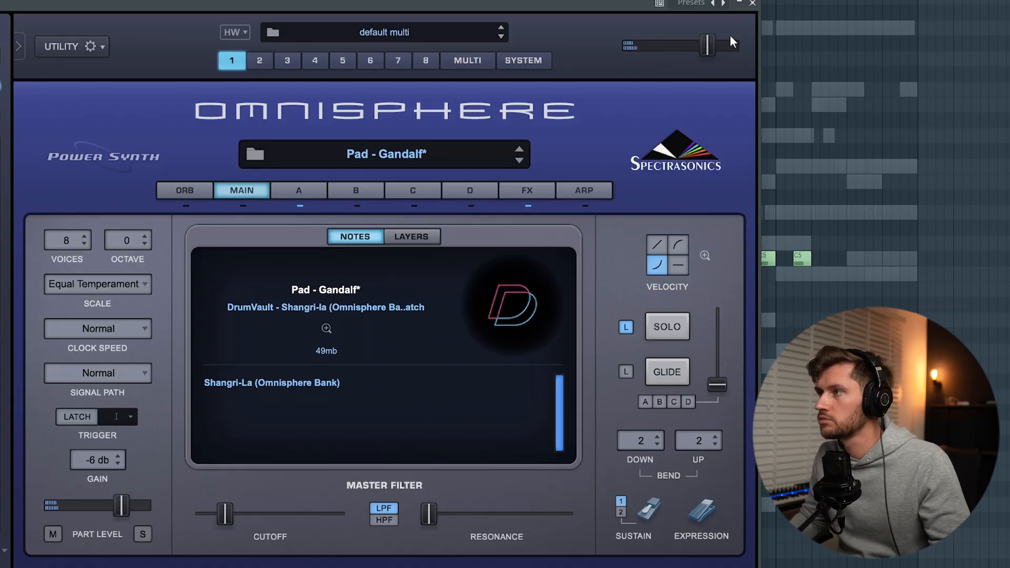
click(704, 53)
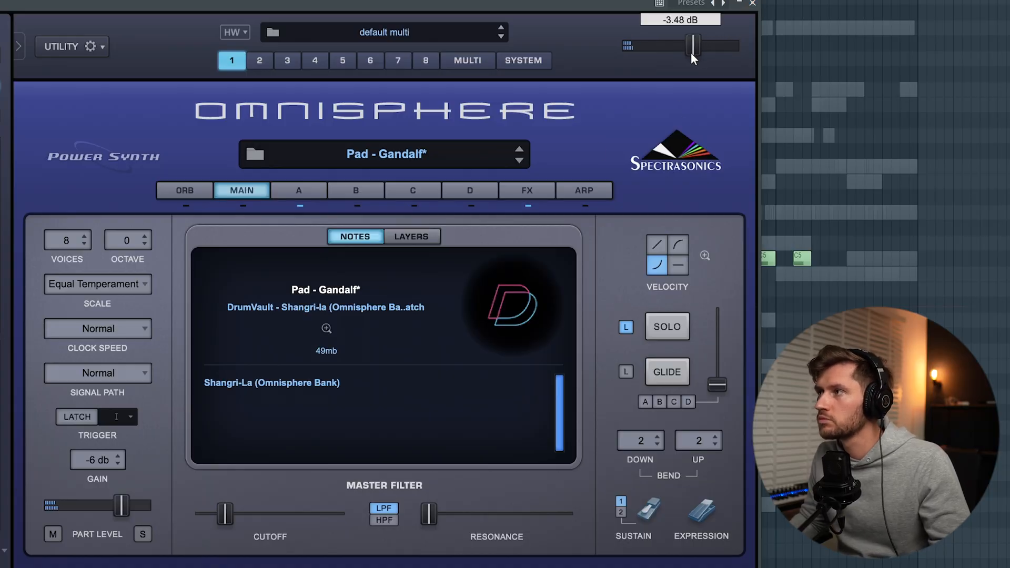
click(753, 4)
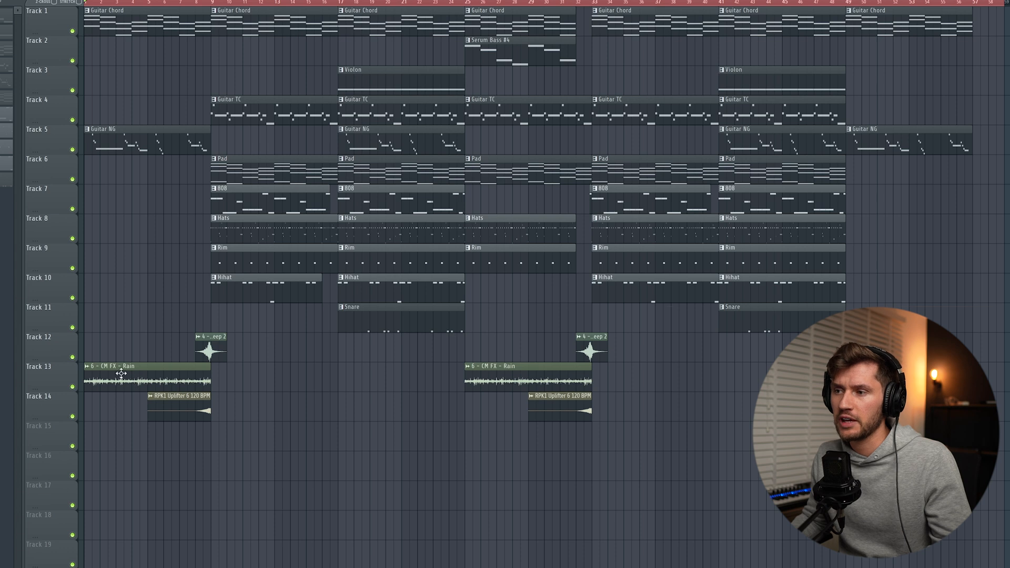
Audition the effects in the arrangement, with tracks 12 and 14 soloed to hear the sweep and uplifter together
double_click(136, 381)
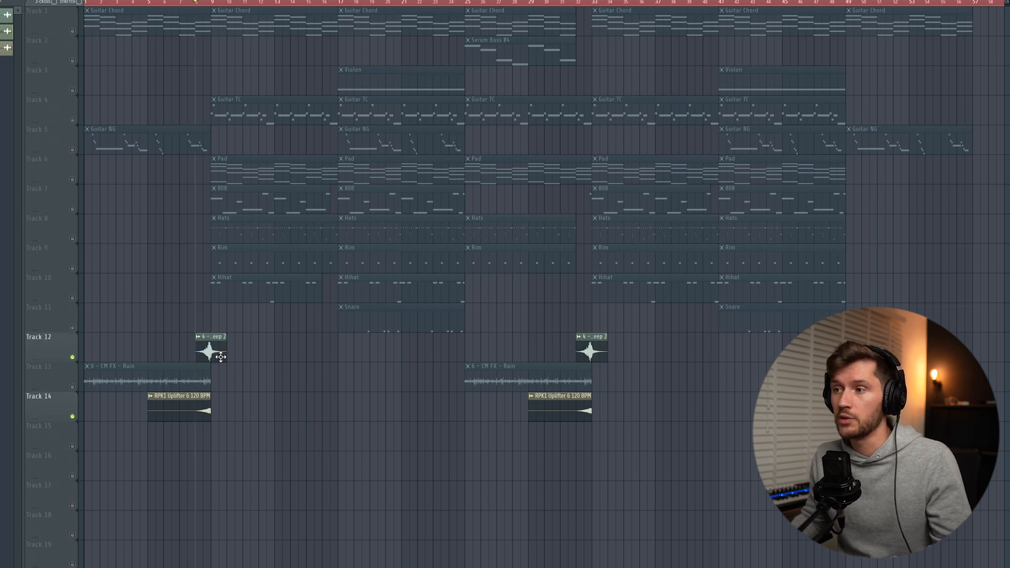
key(space)
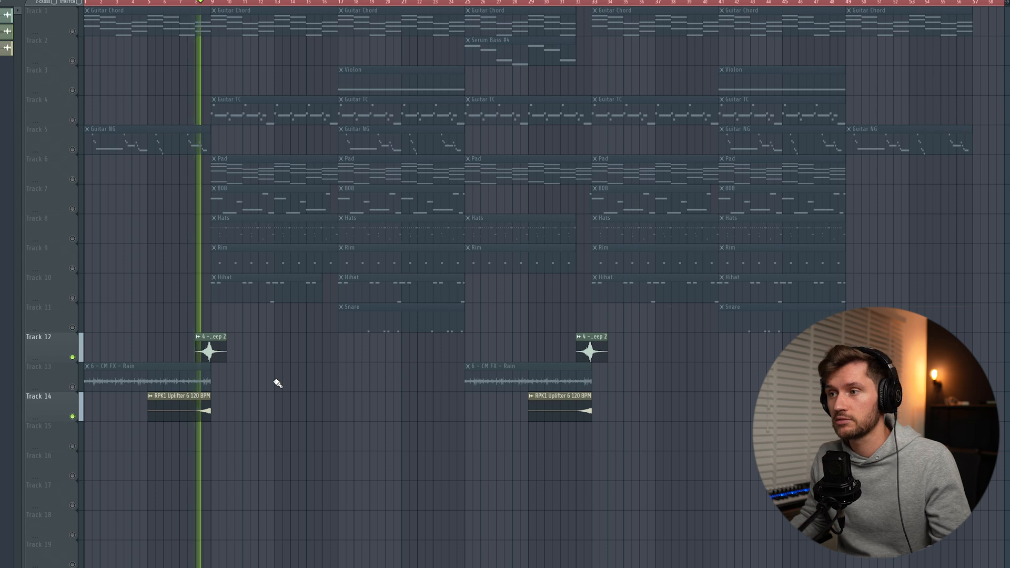